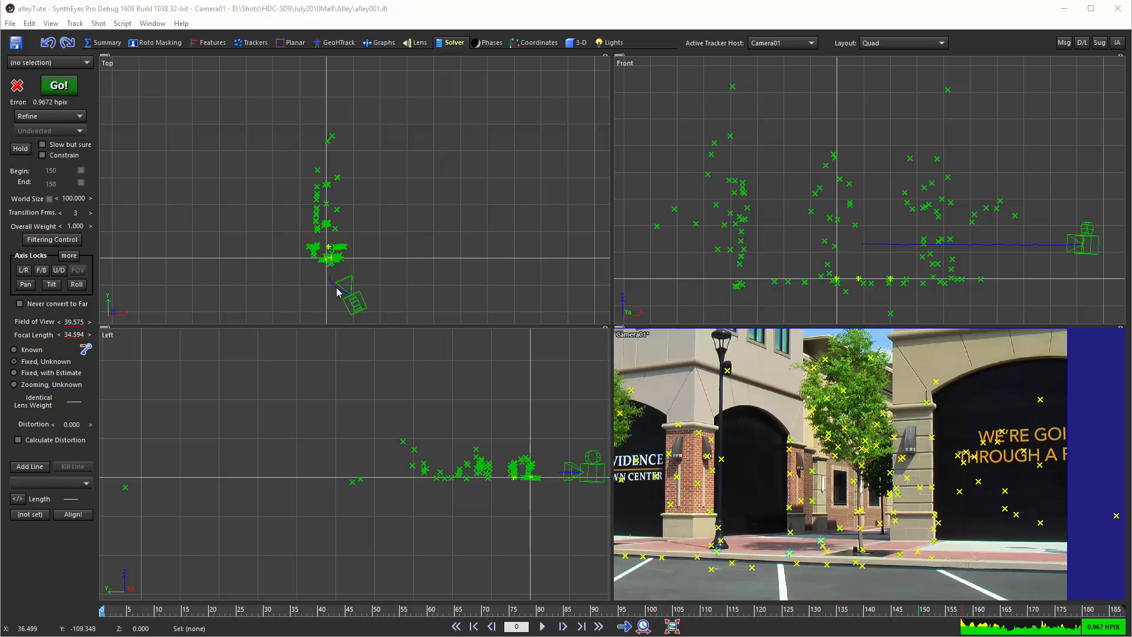
Open the Hard and Soft Lock Controls window for solver locking, move it clear of the viewports, and narrow the main window to sit beside it
scroll(336, 293, "up", 2)
middle_click_drag(317, 272, 296, 184)
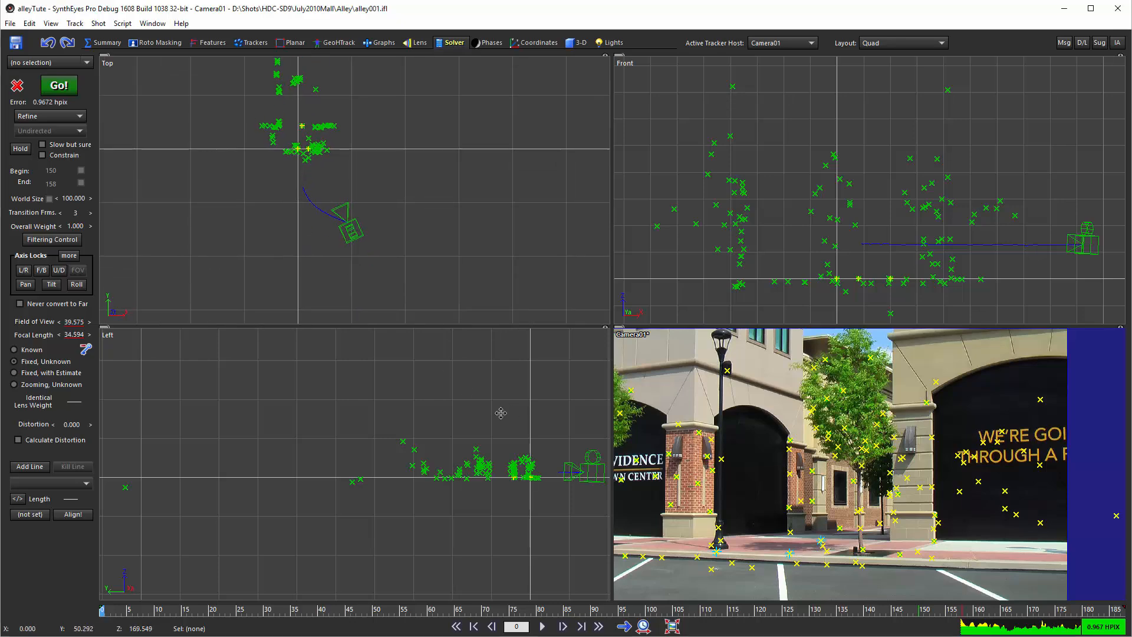
middle_click_drag(500, 413, 302, 417)
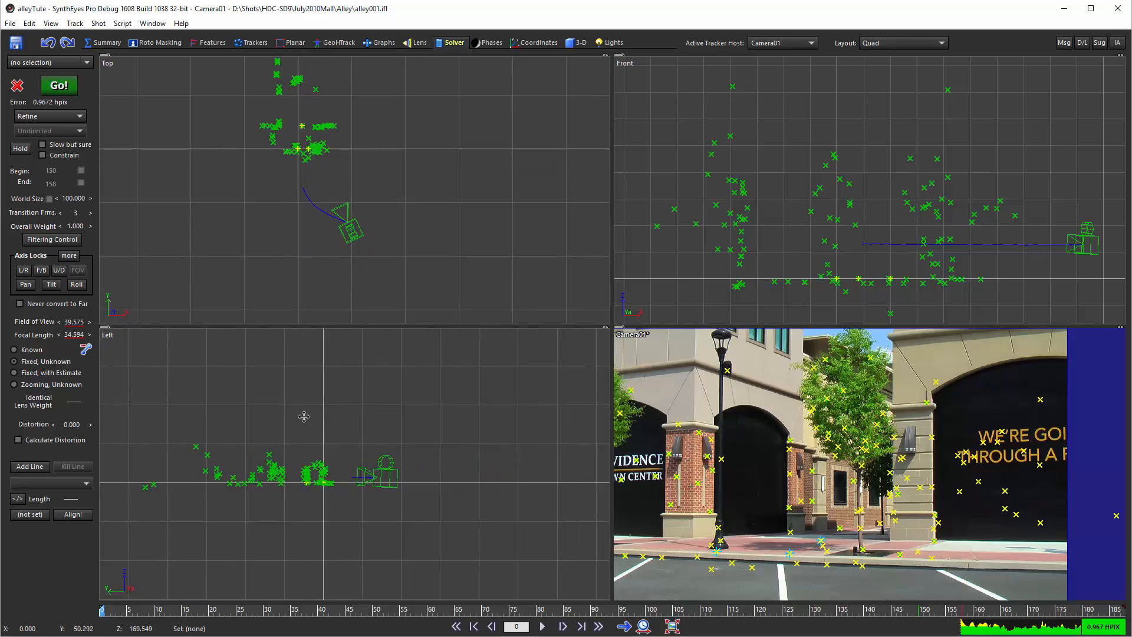
left_click(153, 23)
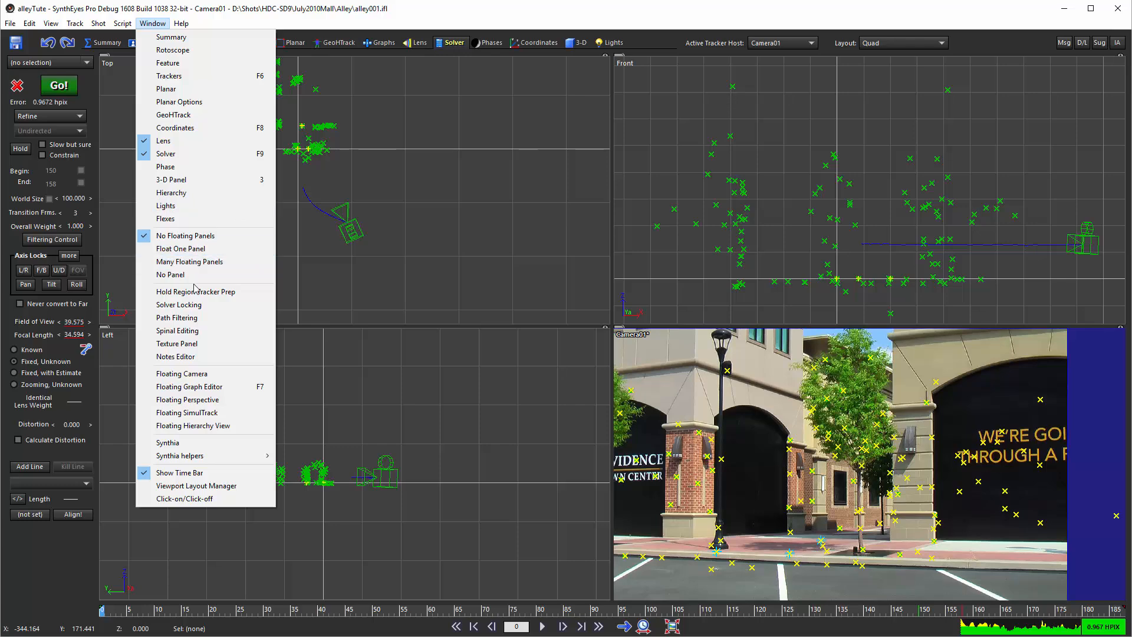
left_click(208, 305)
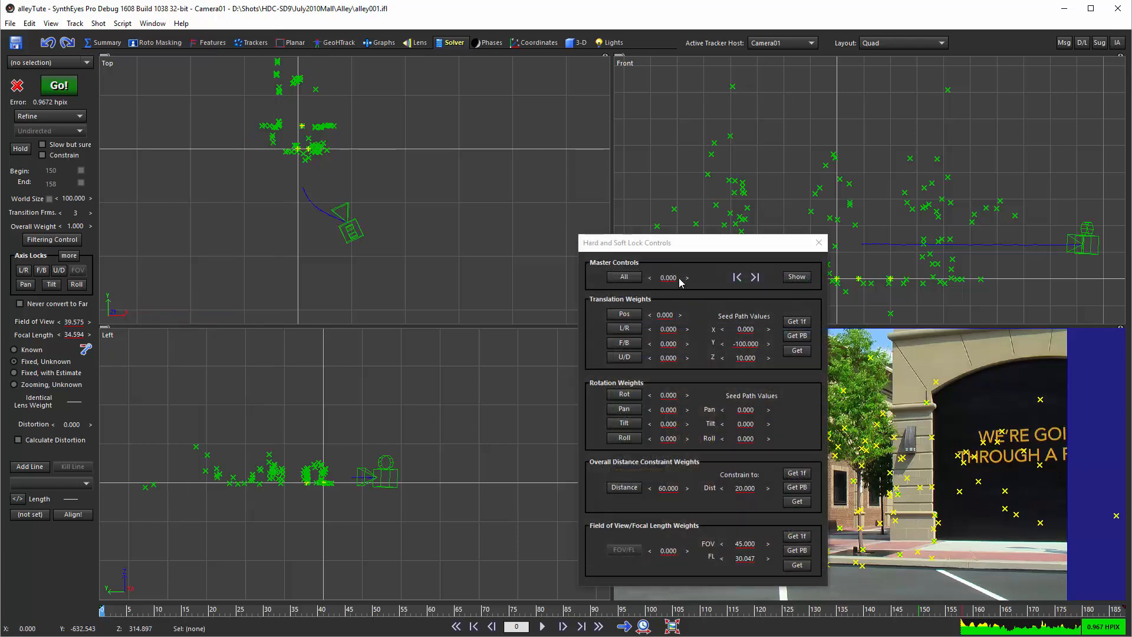
left_click_drag(675, 255, 975, 13)
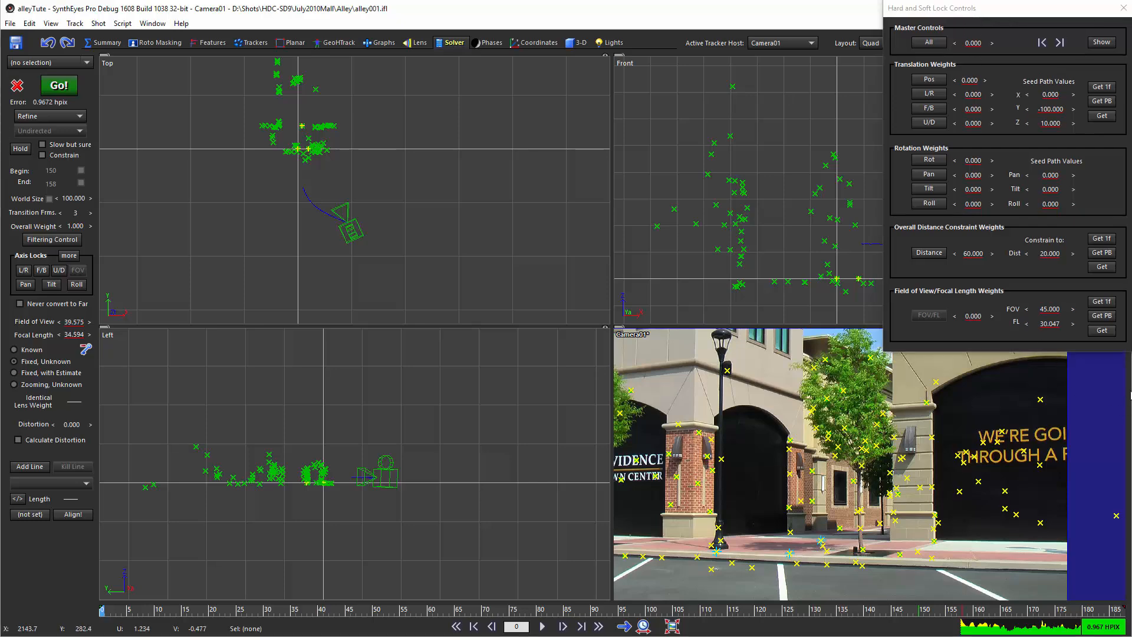
left_click_drag(1130, 376, 884, 377)
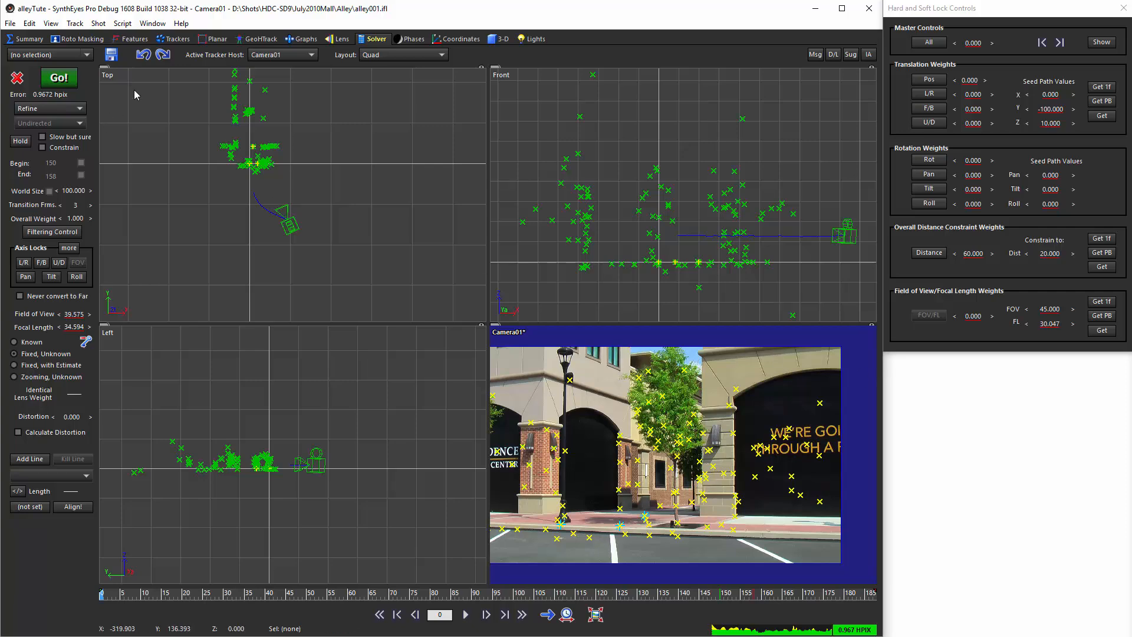
Open a floating Hierarchy View, enlarge it, and dock it visually beneath the Hard and Soft Lock Controls, flush with the main window
left_click(152, 23)
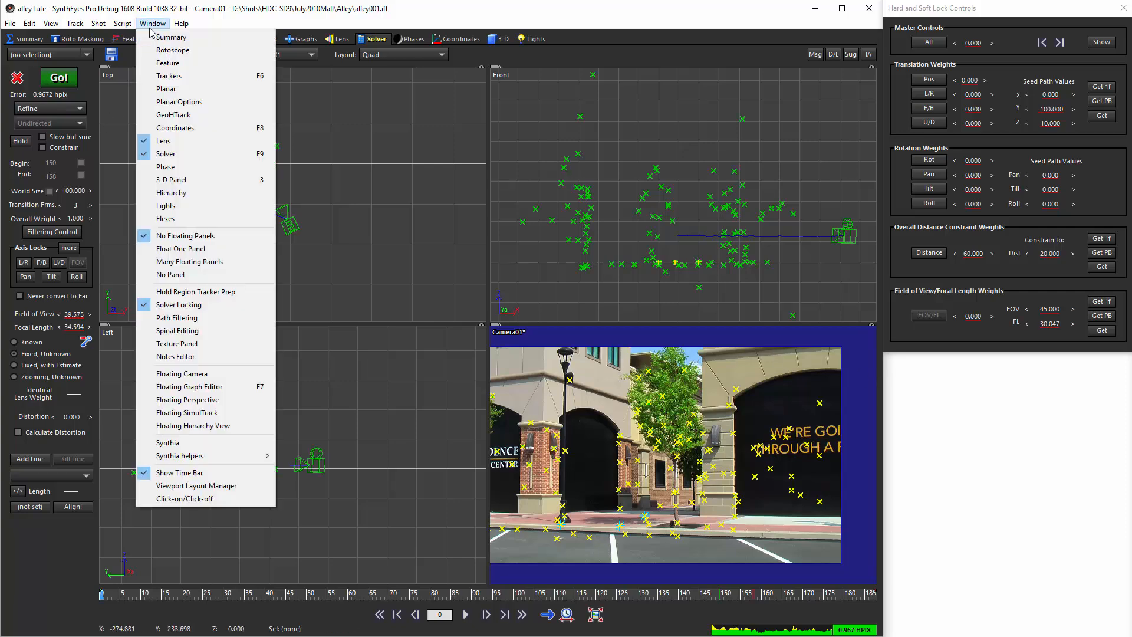
left_click(205, 425)
left_click(181, 106)
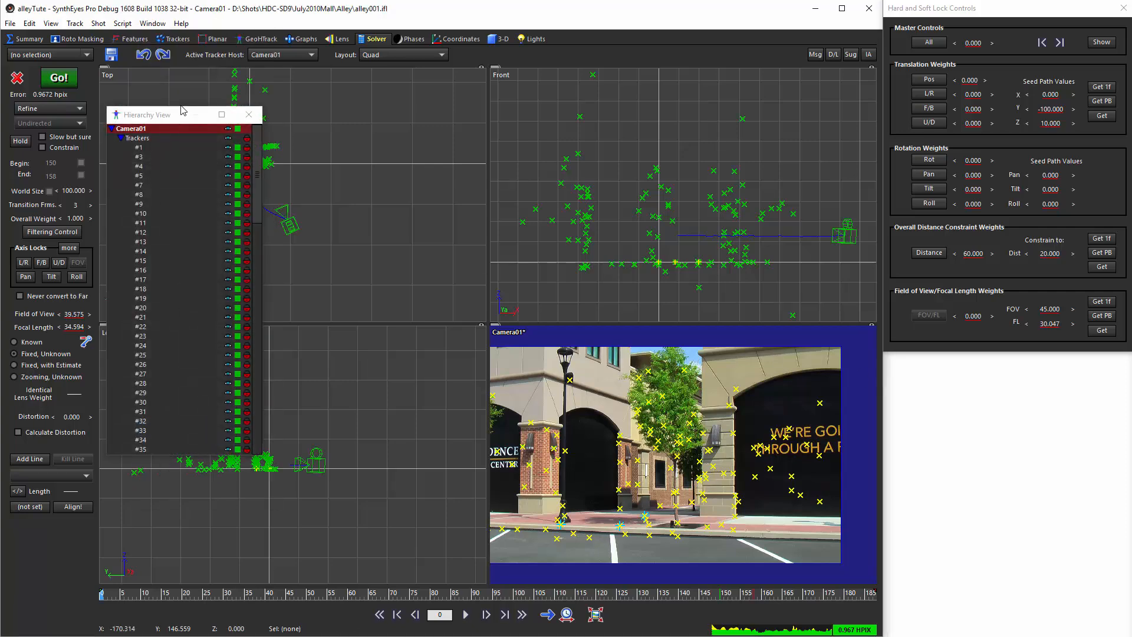
left_click_drag(181, 107, 181, 280)
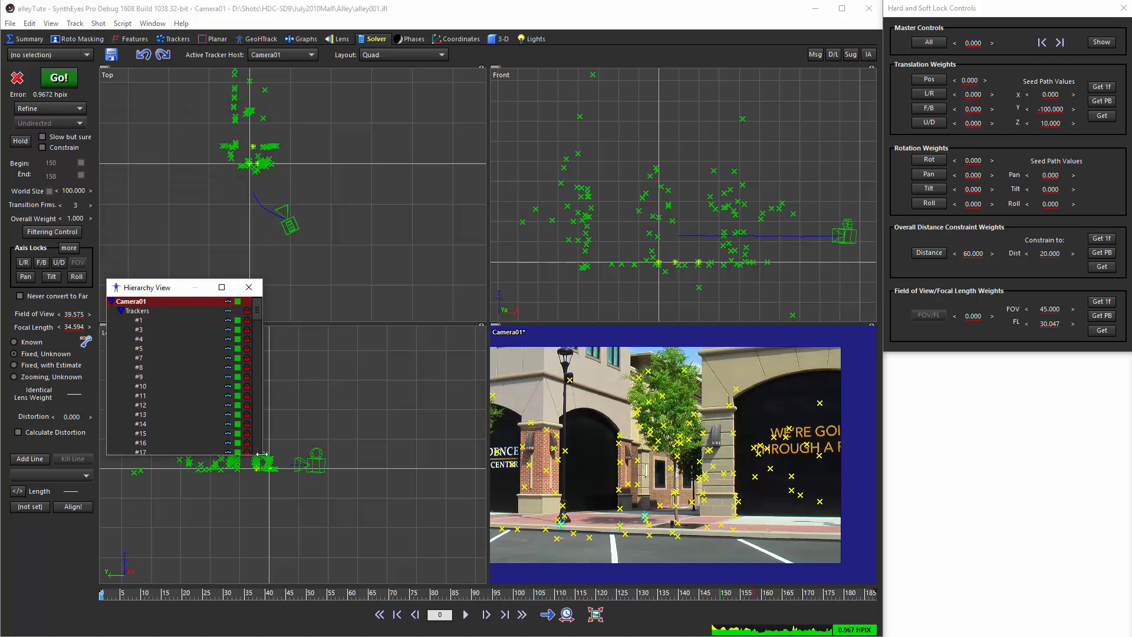
left_click_drag(262, 457, 340, 569)
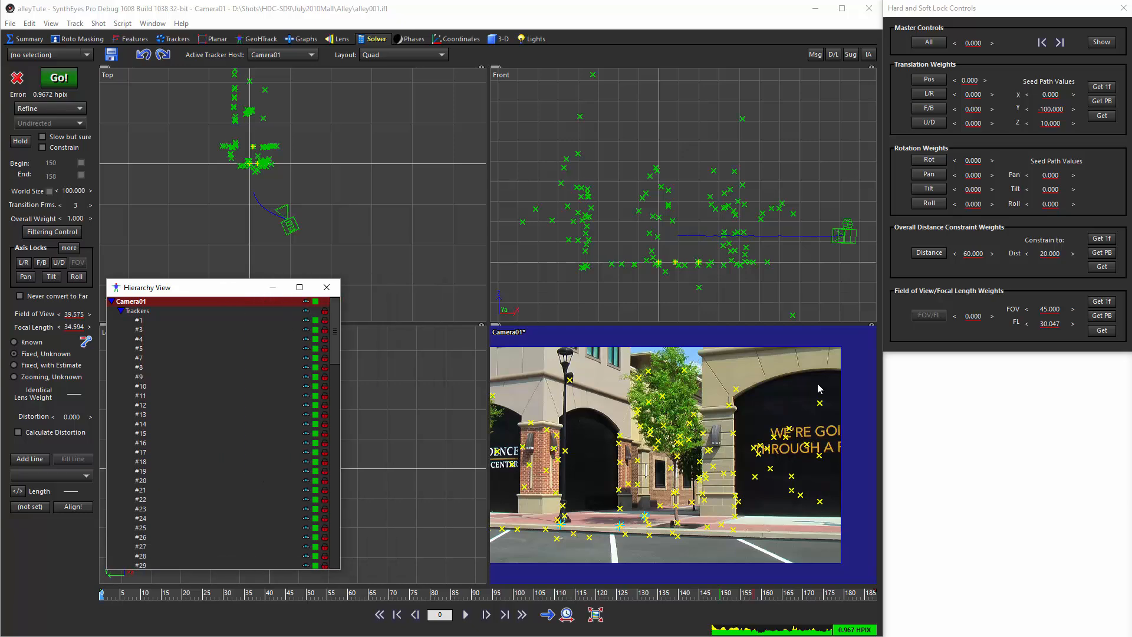
left_click_drag(237, 294, 1028, 368)
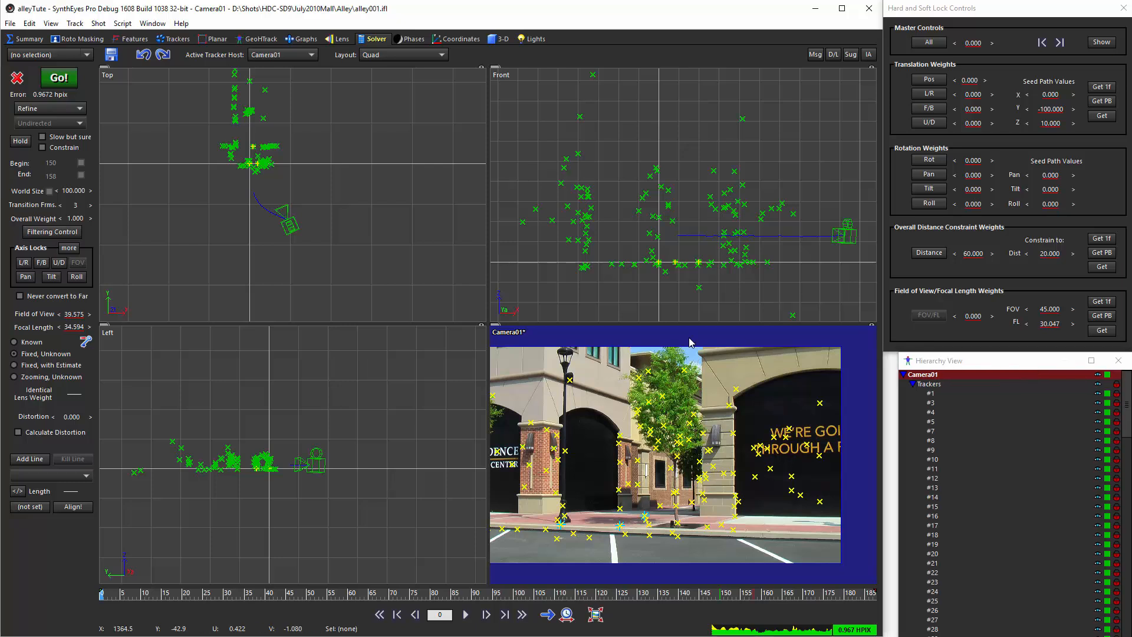
left_click_drag(898, 406, 880, 405)
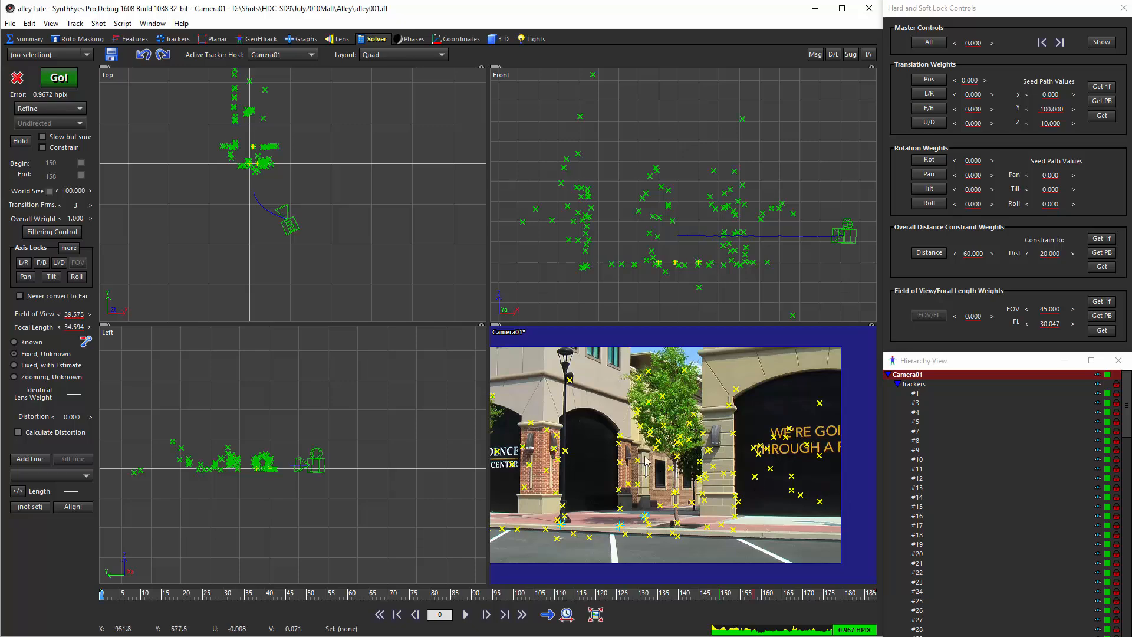
Examine the Camera view around the dark box on the lamp post, the tracker points in the Left and Top views, and the hierarchy's Trackers branch
scroll(653, 443, "up", 3)
scroll(613, 424, "up", 6)
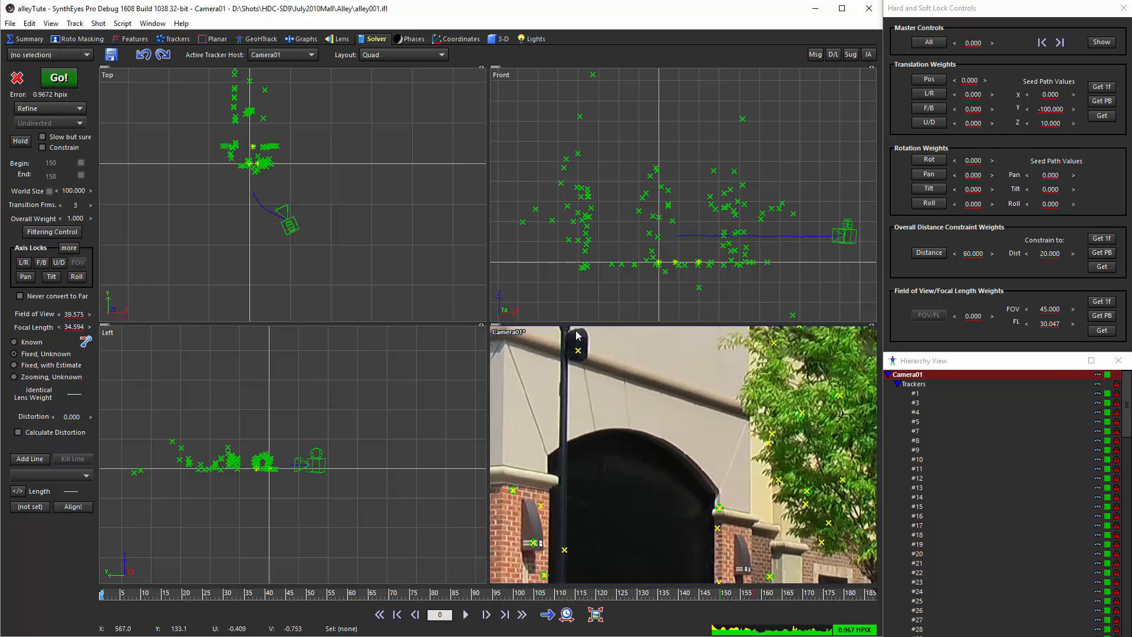
middle_click_drag(593, 380, 696, 433)
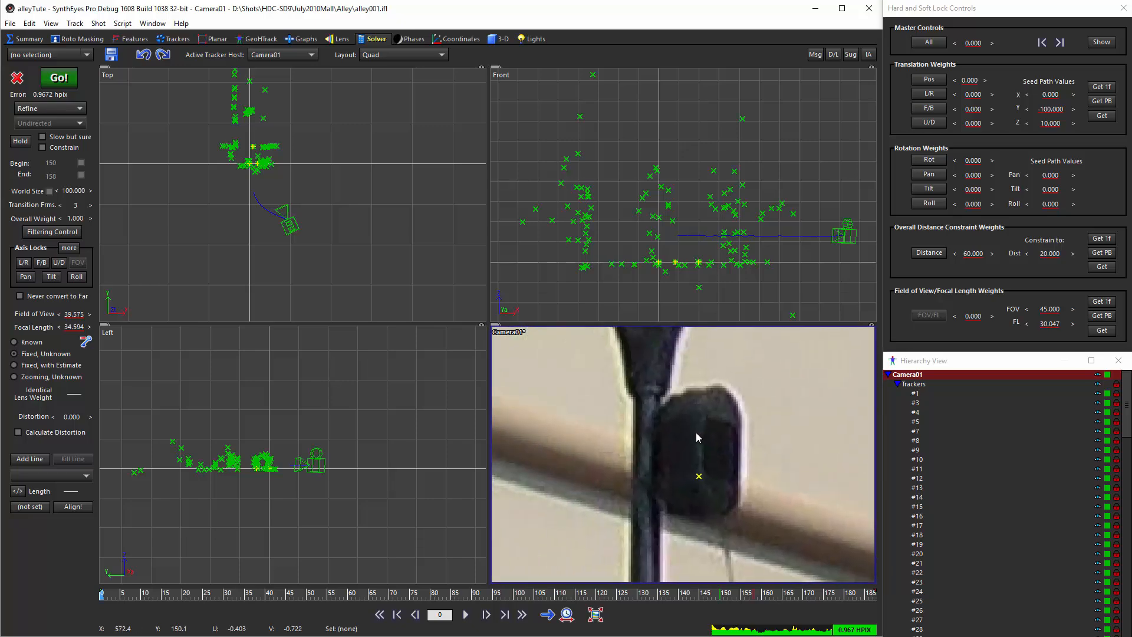
scroll(164, 479, "up", 3)
scroll(442, 466, "up", 3)
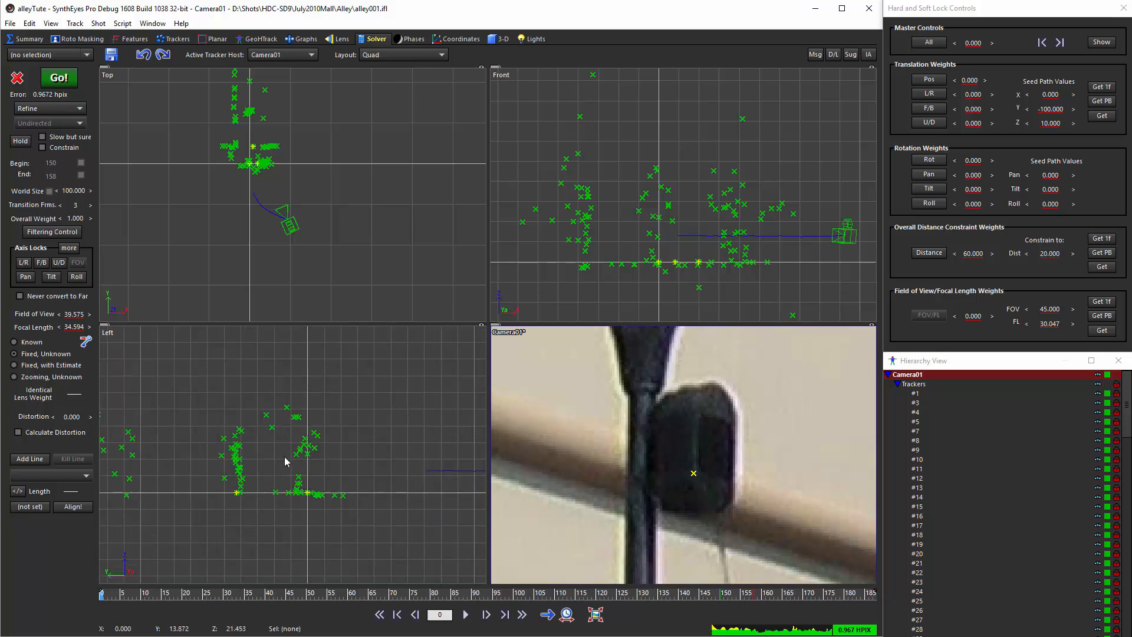
scroll(284, 456, "up", 2)
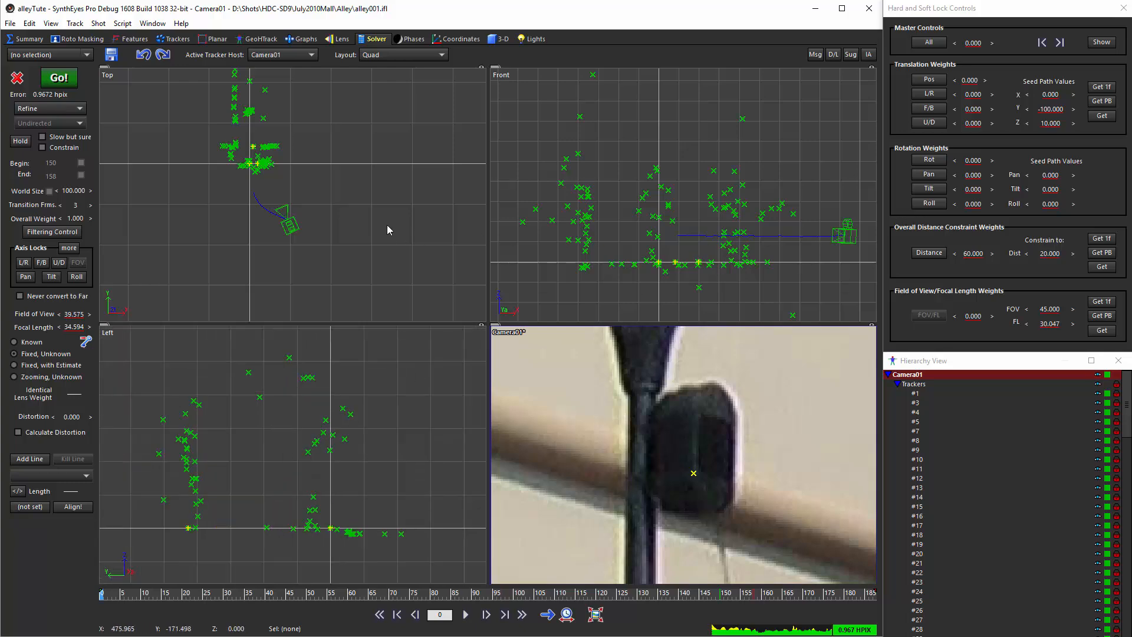
scroll(306, 150, "up", 6)
middle_click_drag(306, 150, 298, 178)
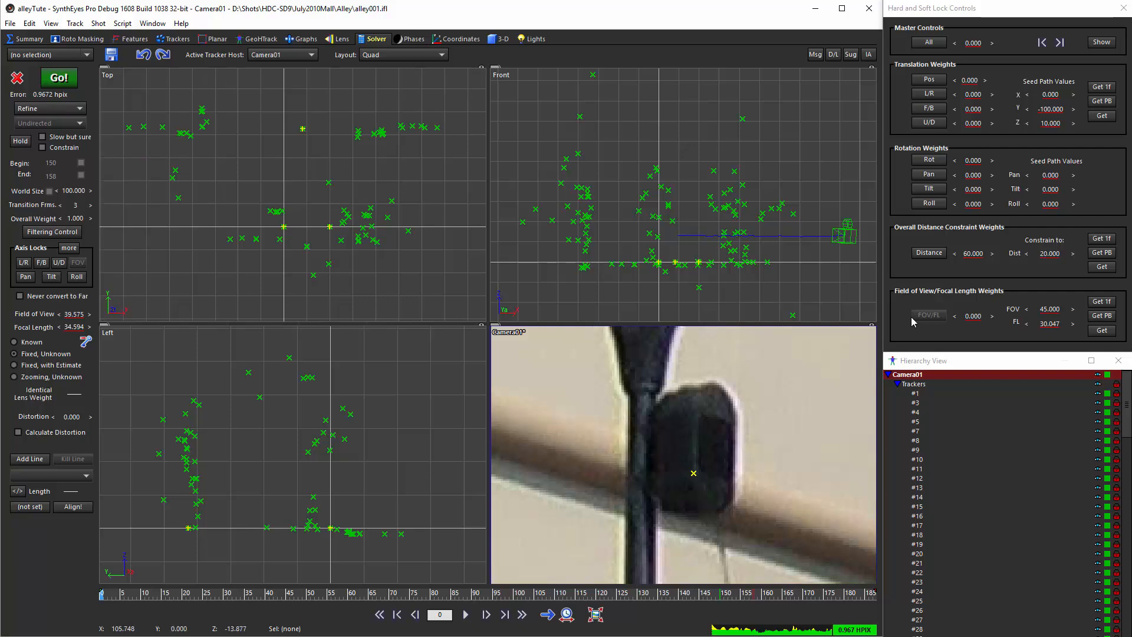
left_click(897, 384)
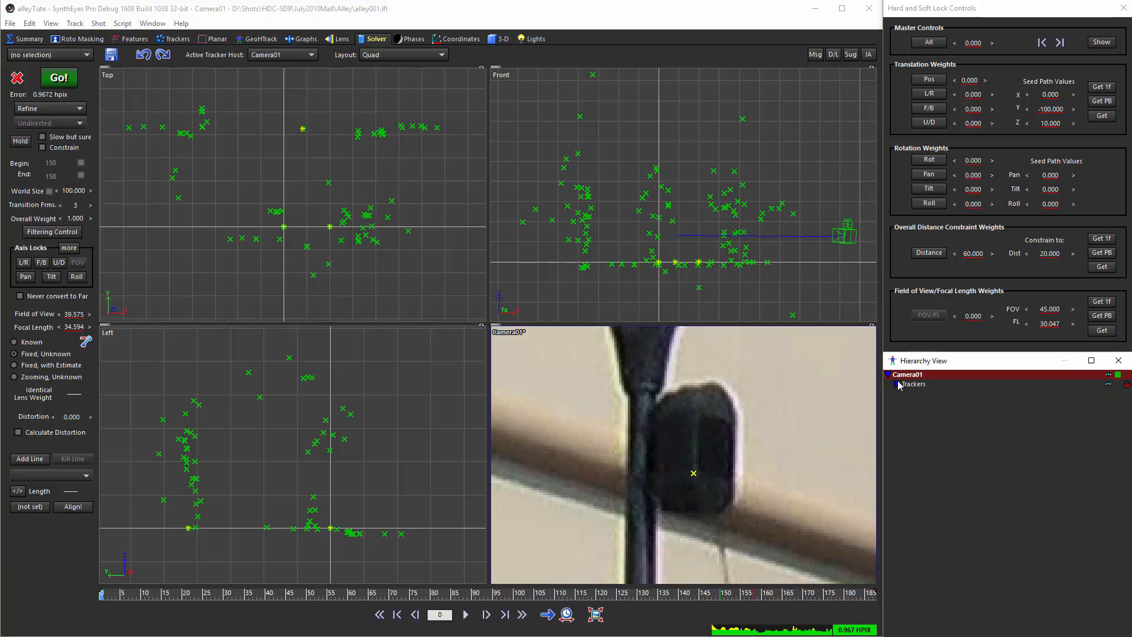
left_click(896, 384)
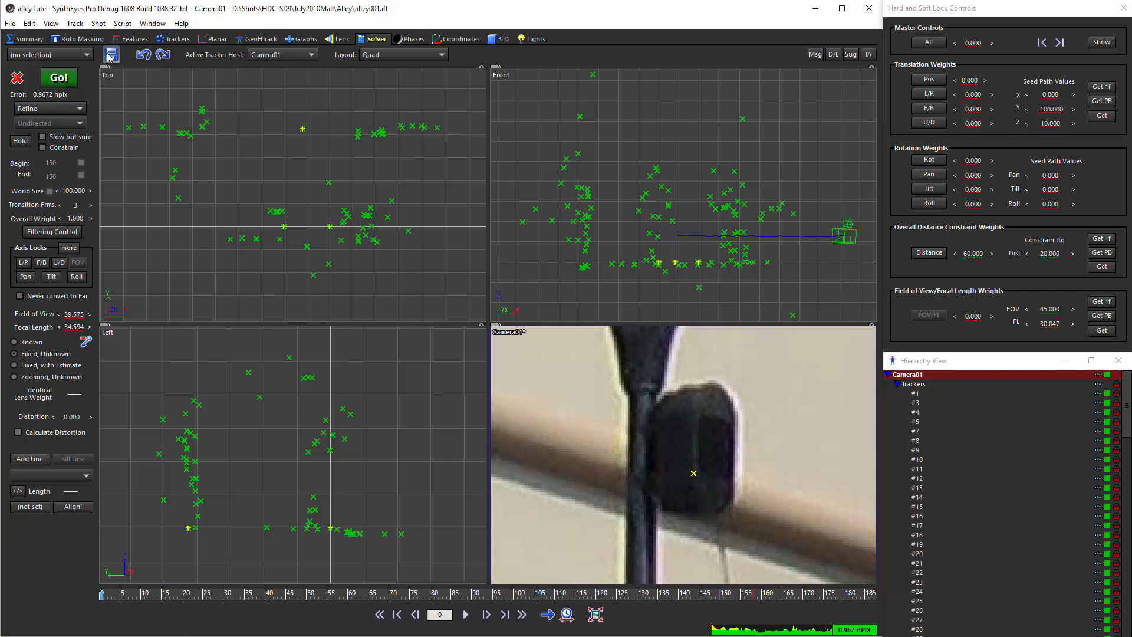
Switch to the recent scene empty.sni and reopen alleyTute.sni to check its saved window arrangement
left_click(869, 8)
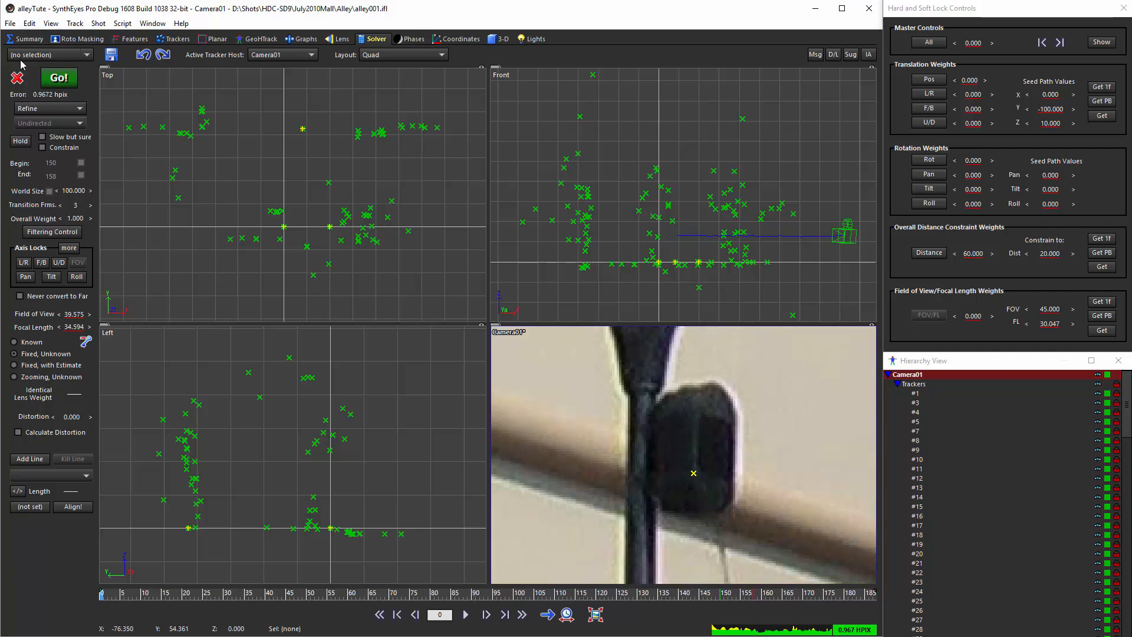
left_click(10, 24)
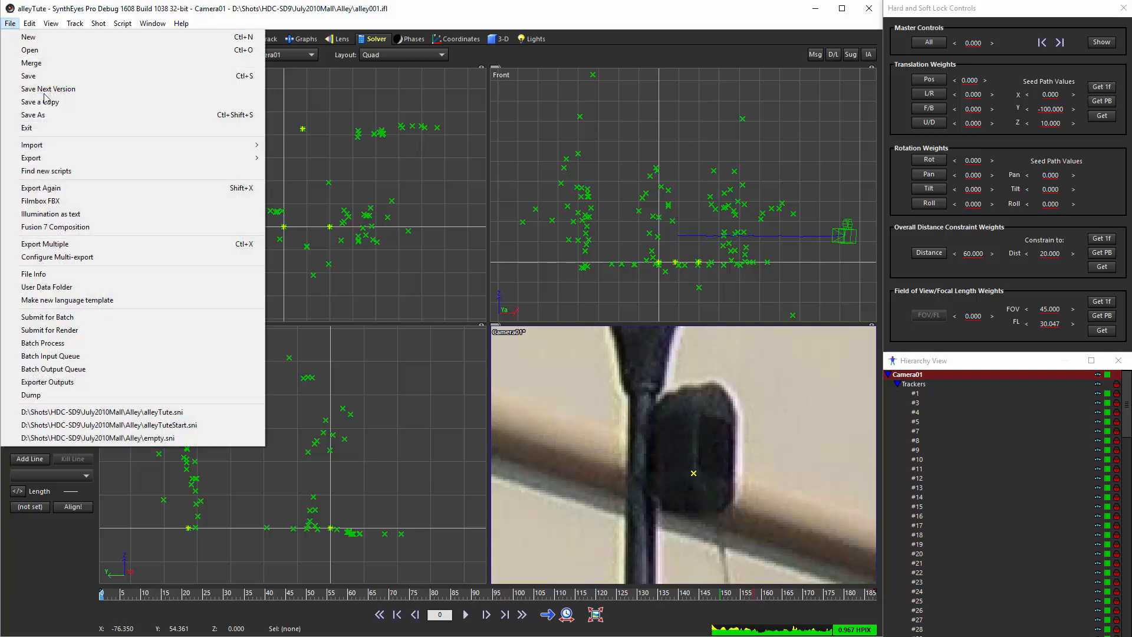
left_click(157, 438)
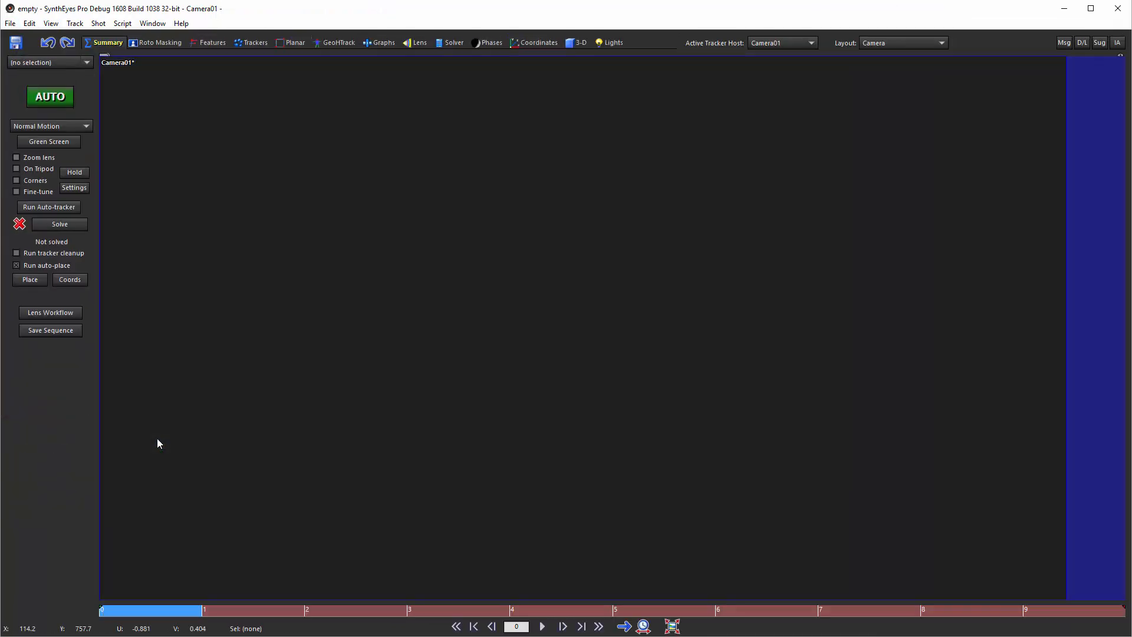
left_click(10, 23)
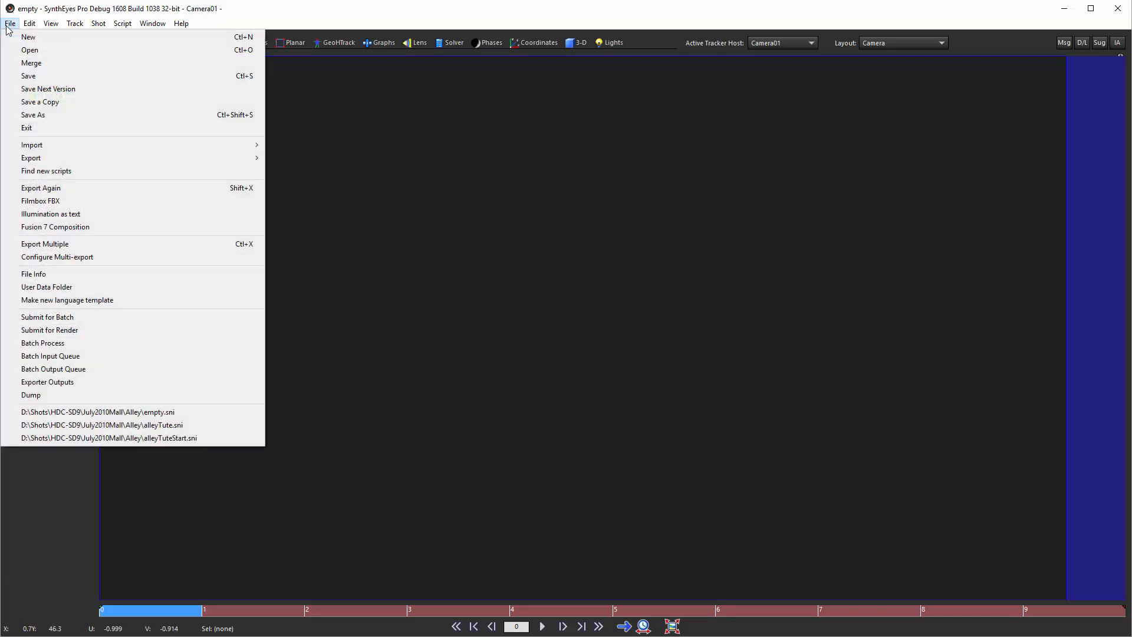
left_click(119, 430)
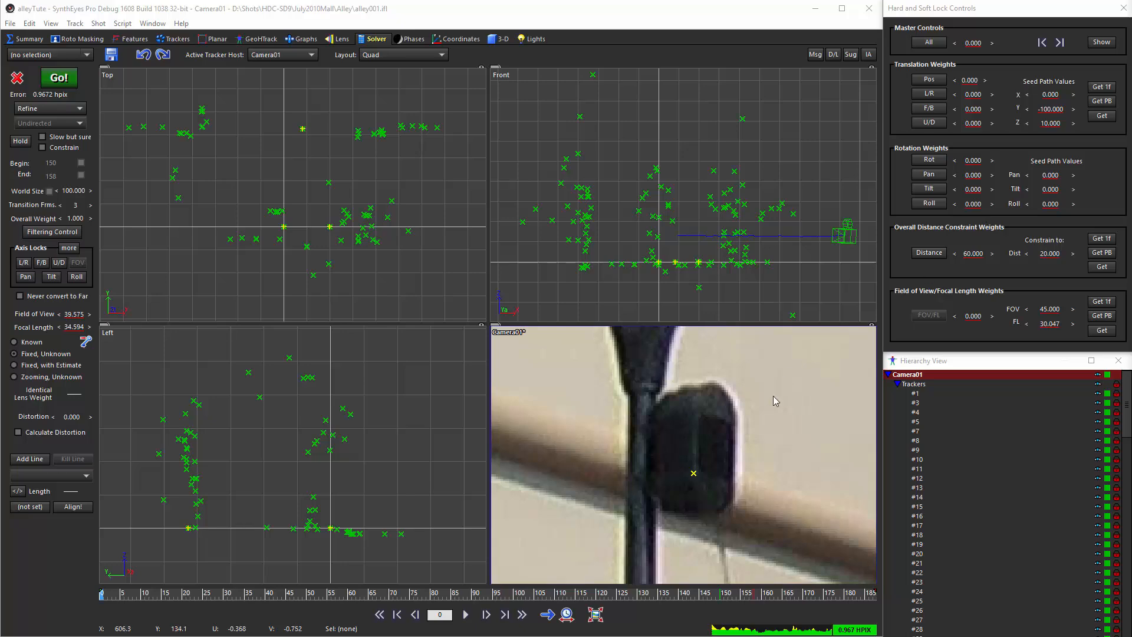
Switch the control panels to Many Floating Panels and move the floating Solver panel over the Front viewport
left_click(152, 25)
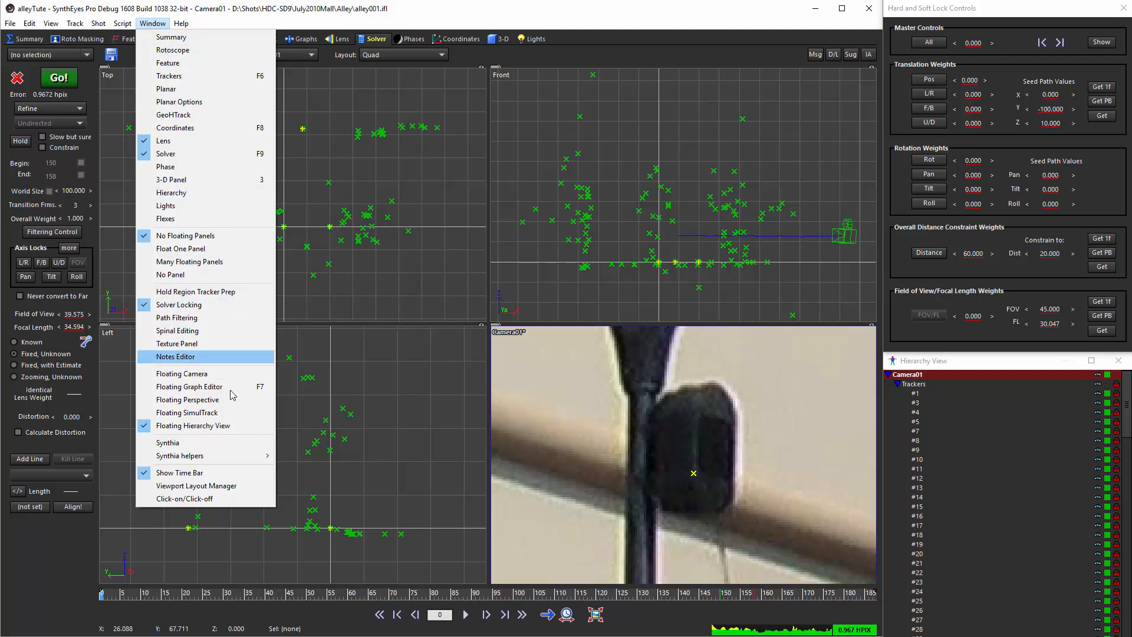
left_click(437, 16)
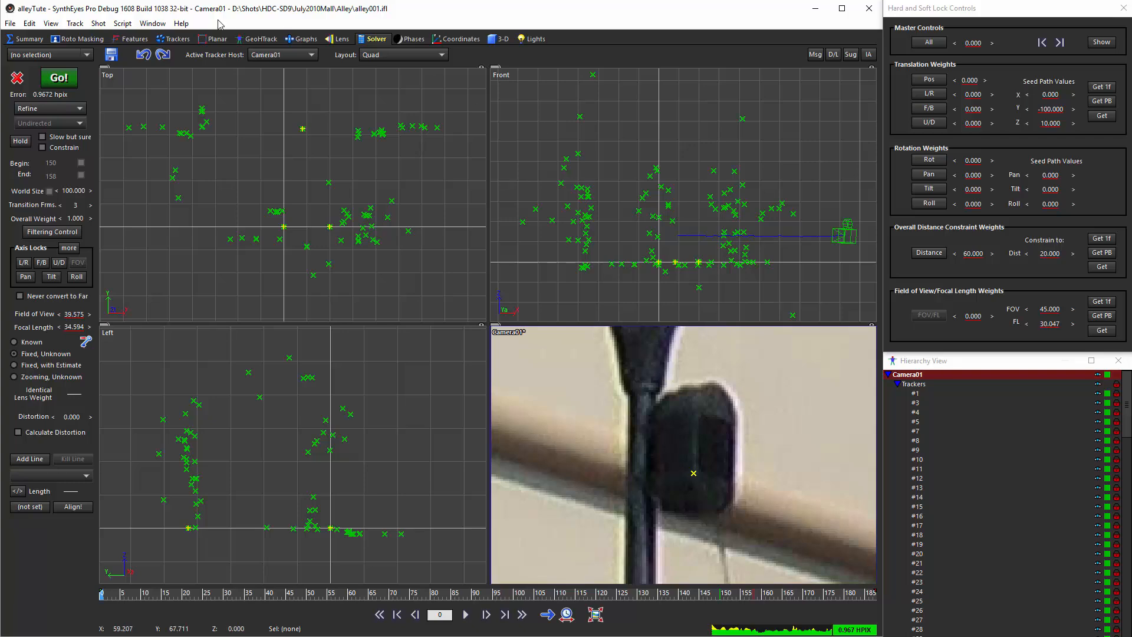
left_click(152, 23)
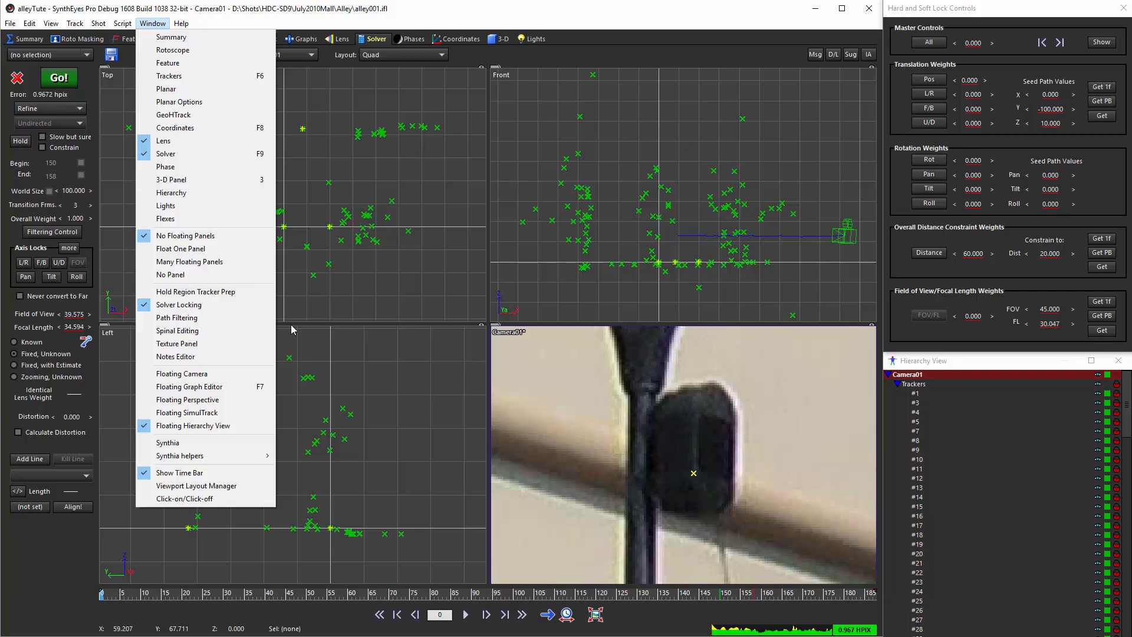
left_click(222, 267)
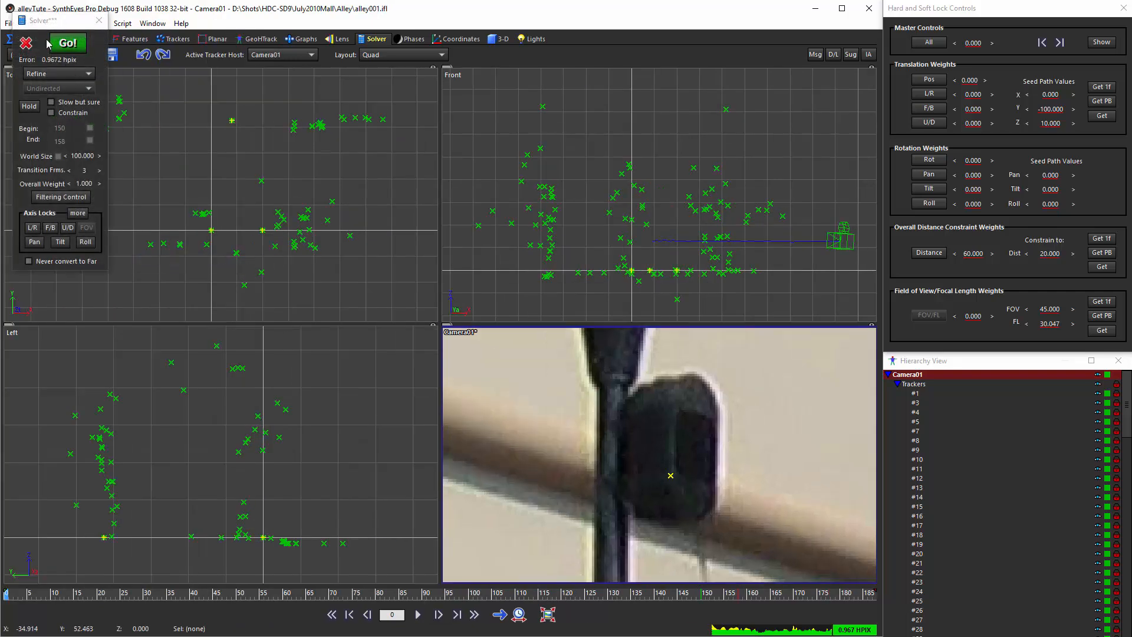
left_click_drag(52, 15, 729, 131)
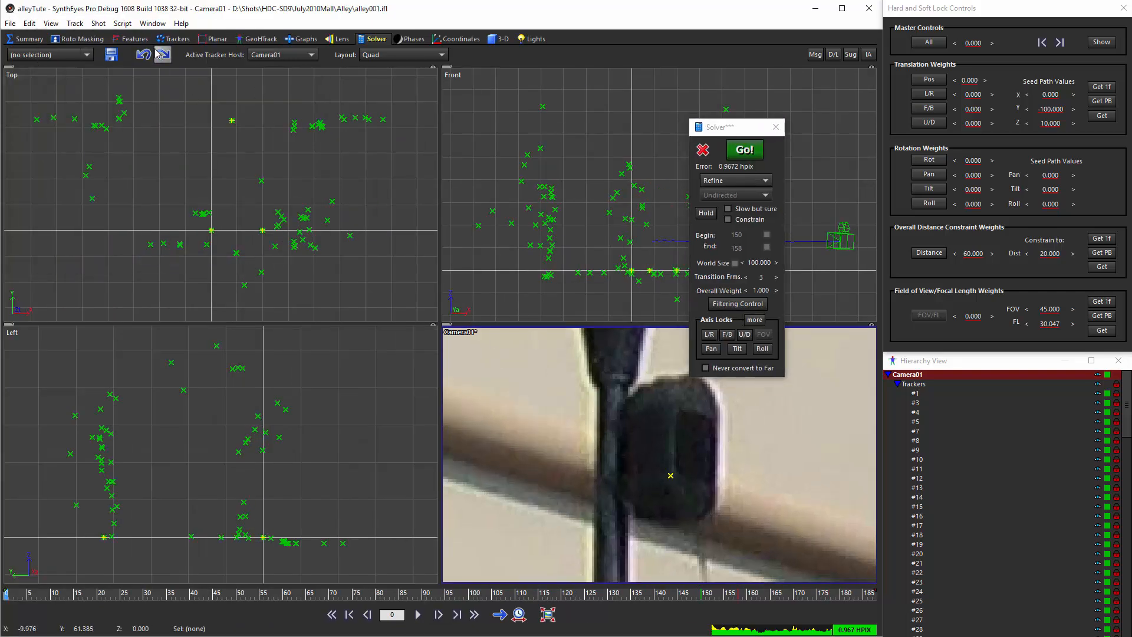
Open the Features and Coordinates rooms and line up their floating panels beside the Solver panel
left_click(135, 39)
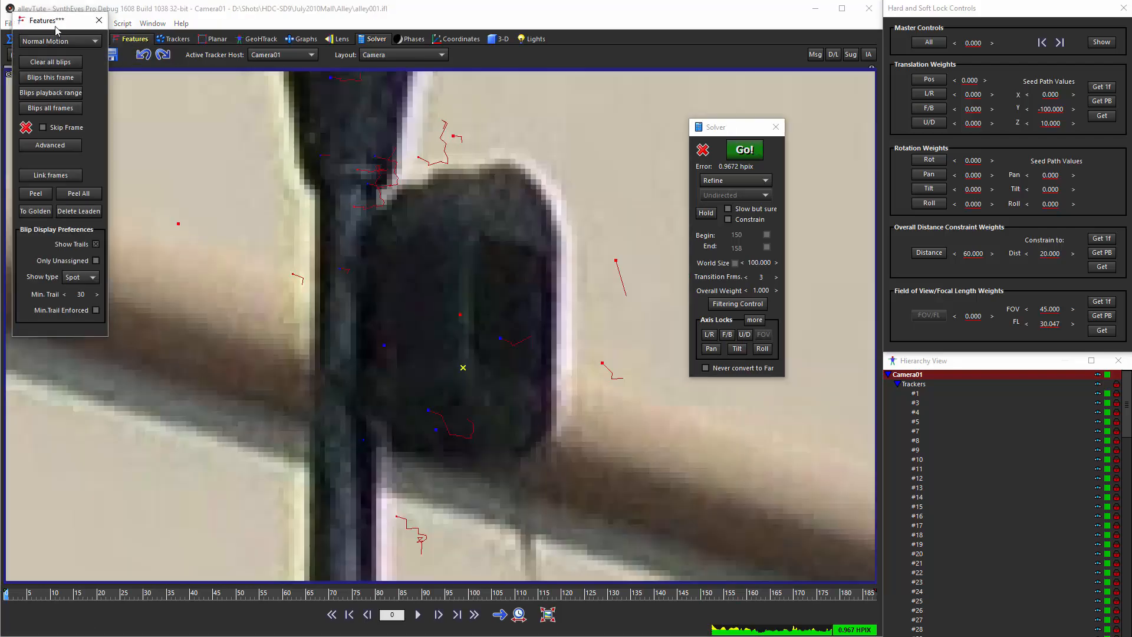
left_click_drag(51, 24, 617, 136)
left_click(457, 39)
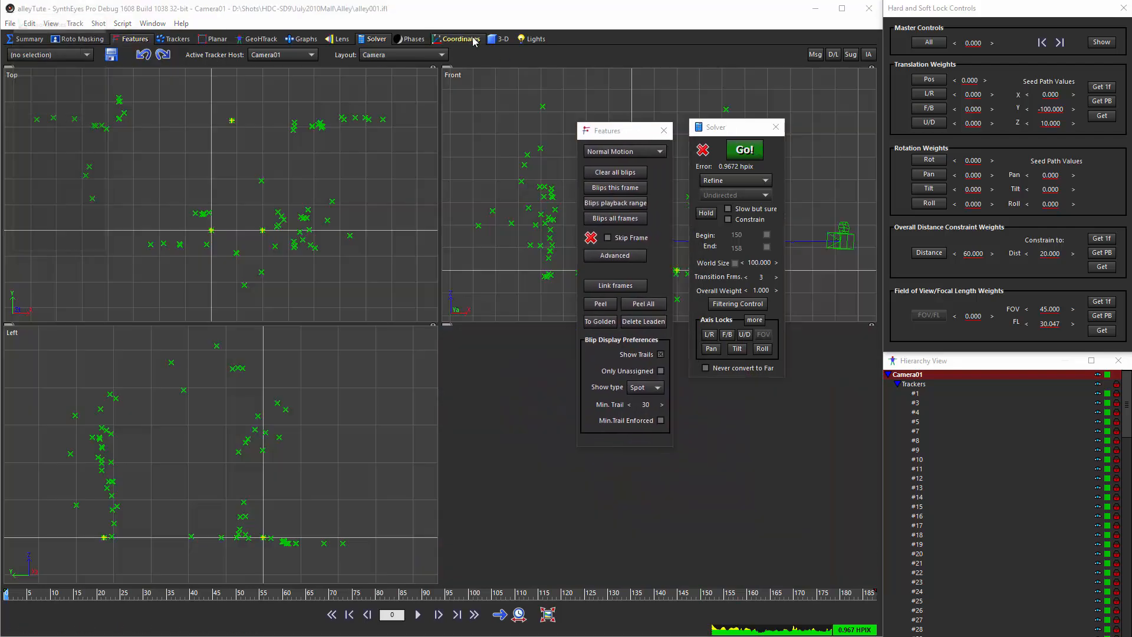
left_click_drag(57, 24, 508, 132)
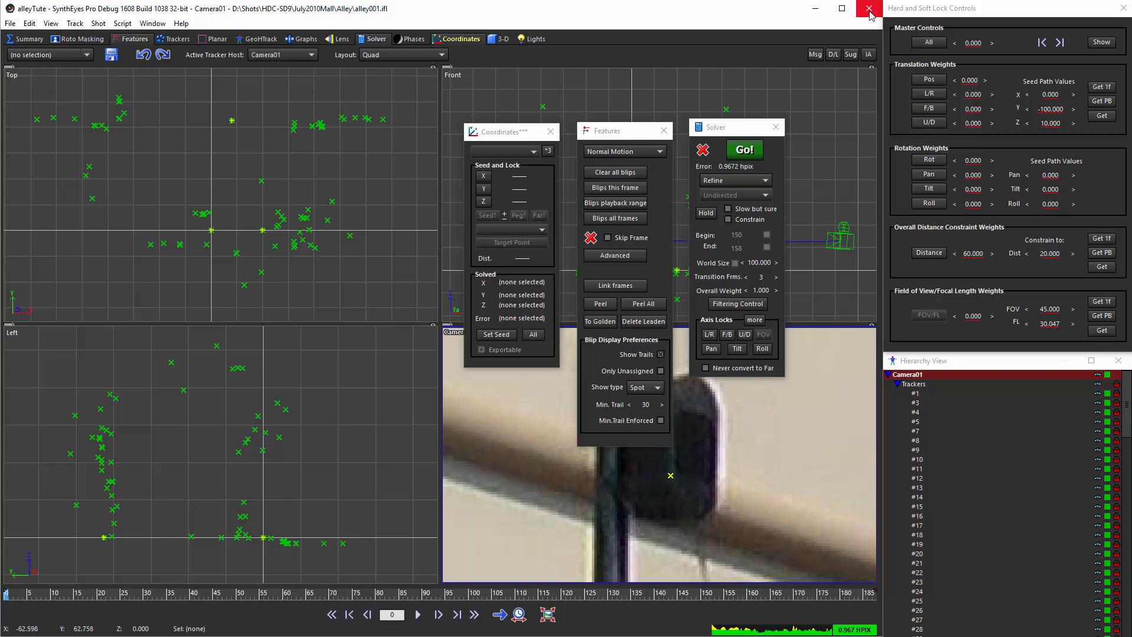
Switch to the recent scene empty.sni and reopen alleyTute.sni to check its saved Coordinates, Features and Solver floating panels
left_click(7, 23)
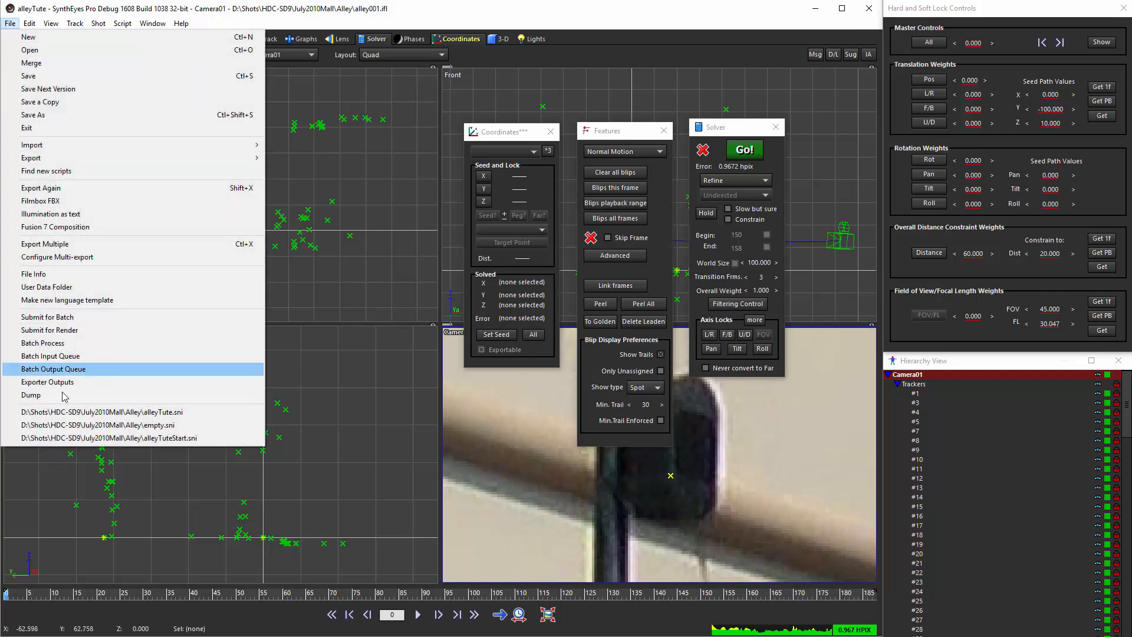
left_click(65, 426)
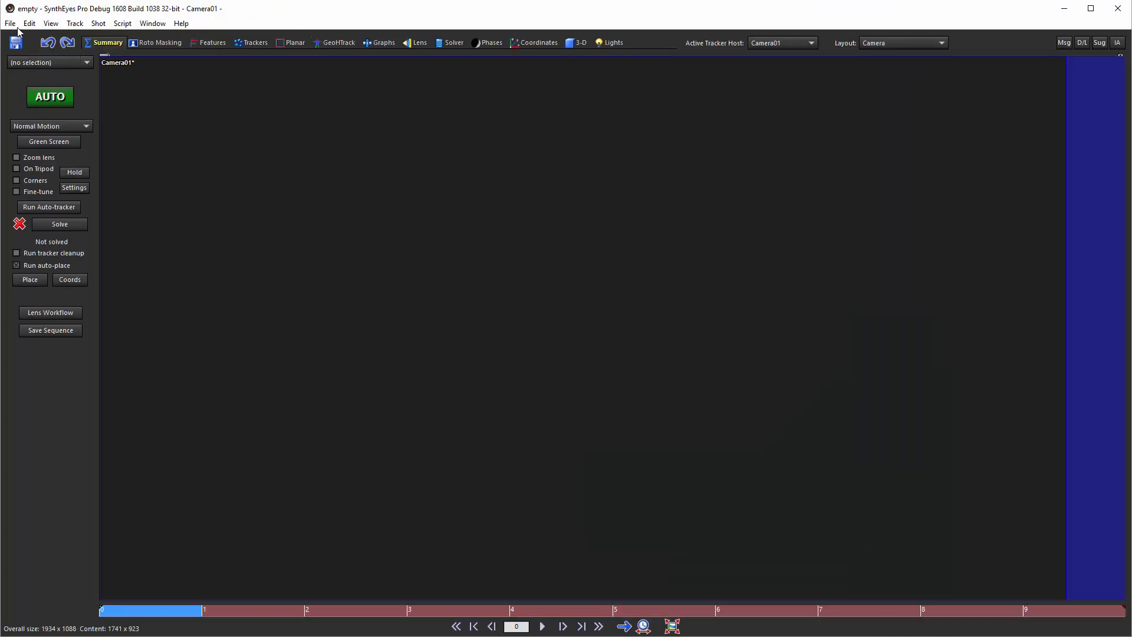
left_click(11, 25)
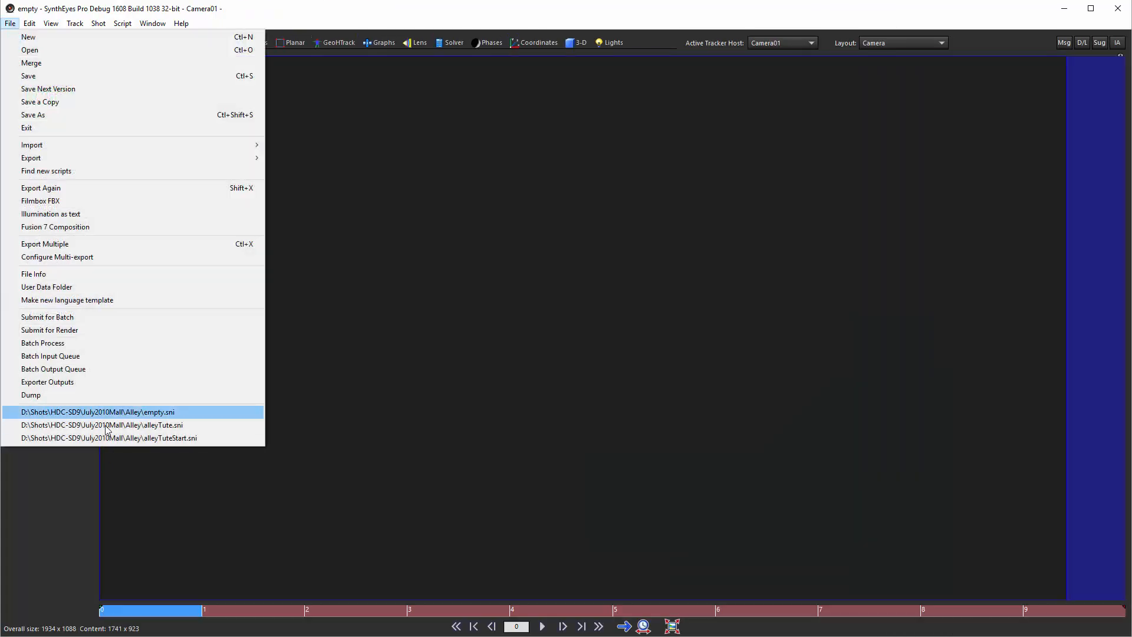
left_click(104, 426)
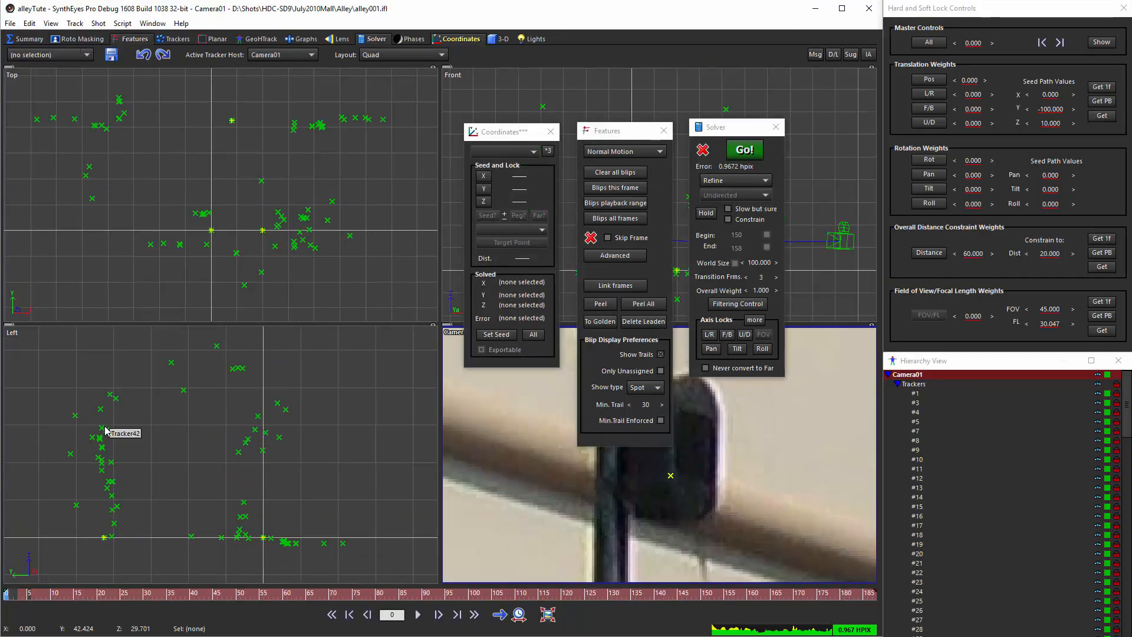
Dock the control panels again with the No Floating Panels option, keeping the solver locking and hierarchy windows open
left_click(152, 24)
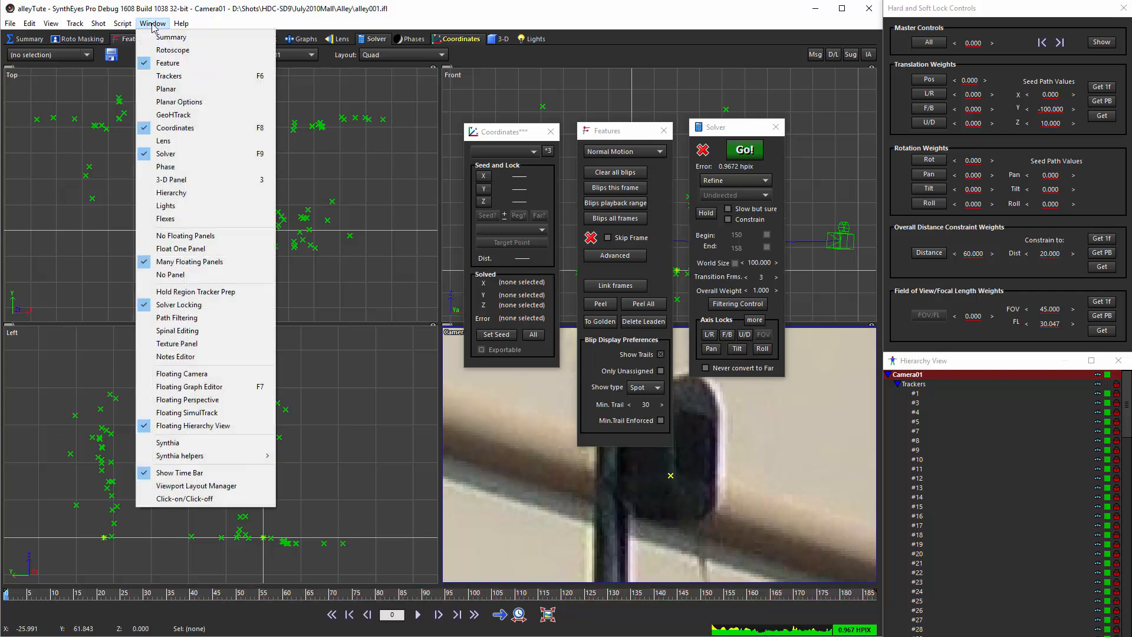
left_click(207, 236)
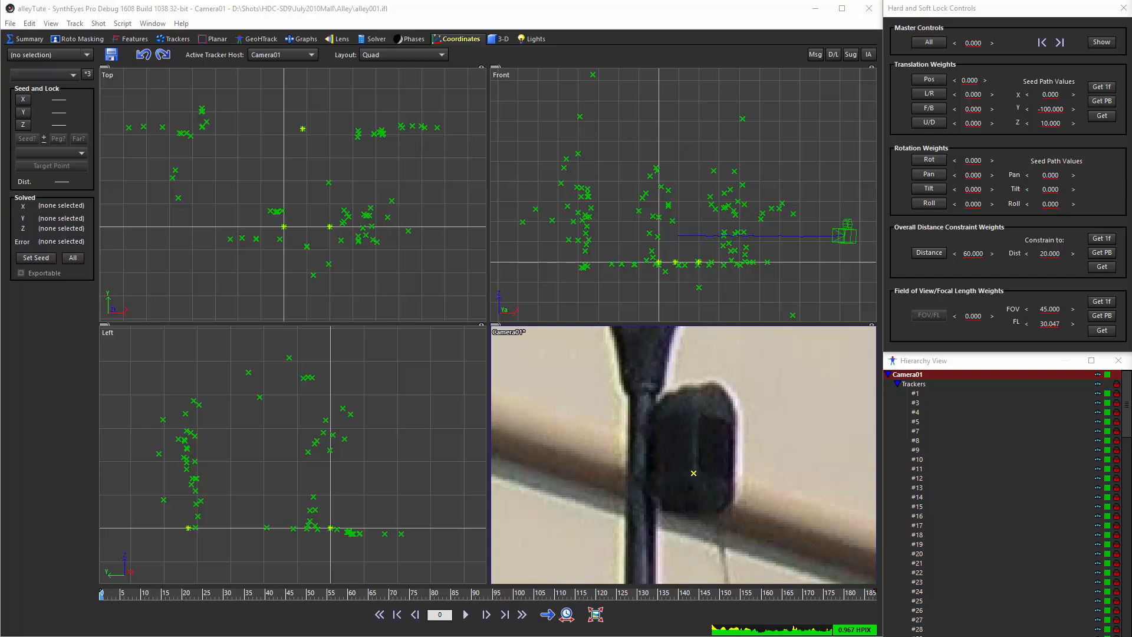
left_click(918, 18)
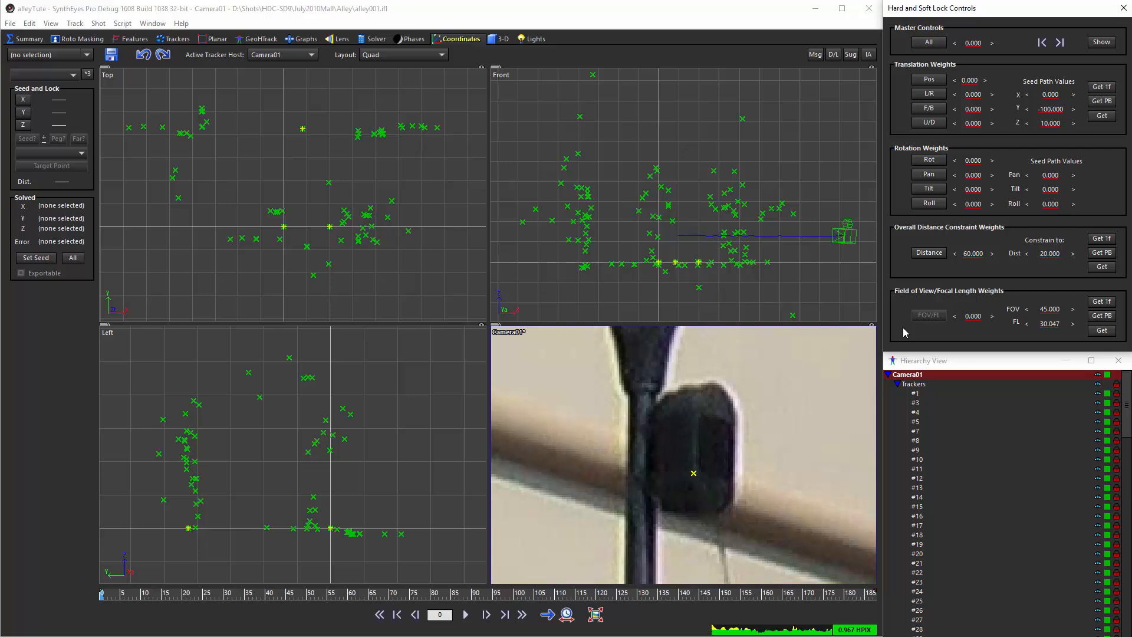
left_click(1057, 373)
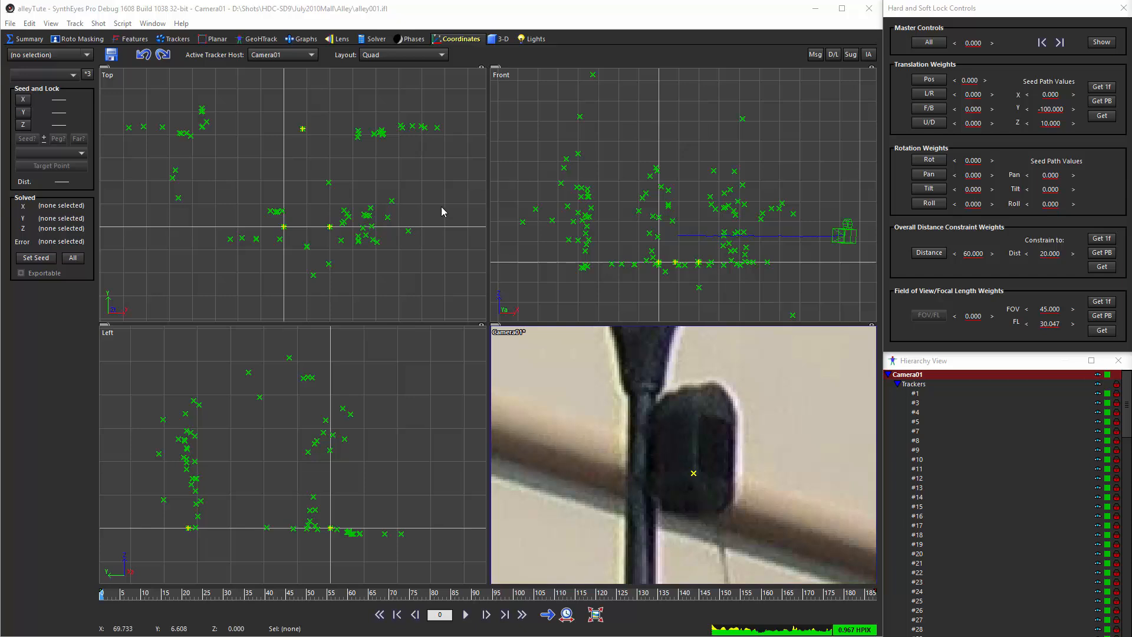
Lasso three trackers at the far end of the upper row in the Top view and clear the selection
left_click_drag(416, 119, 469, 125)
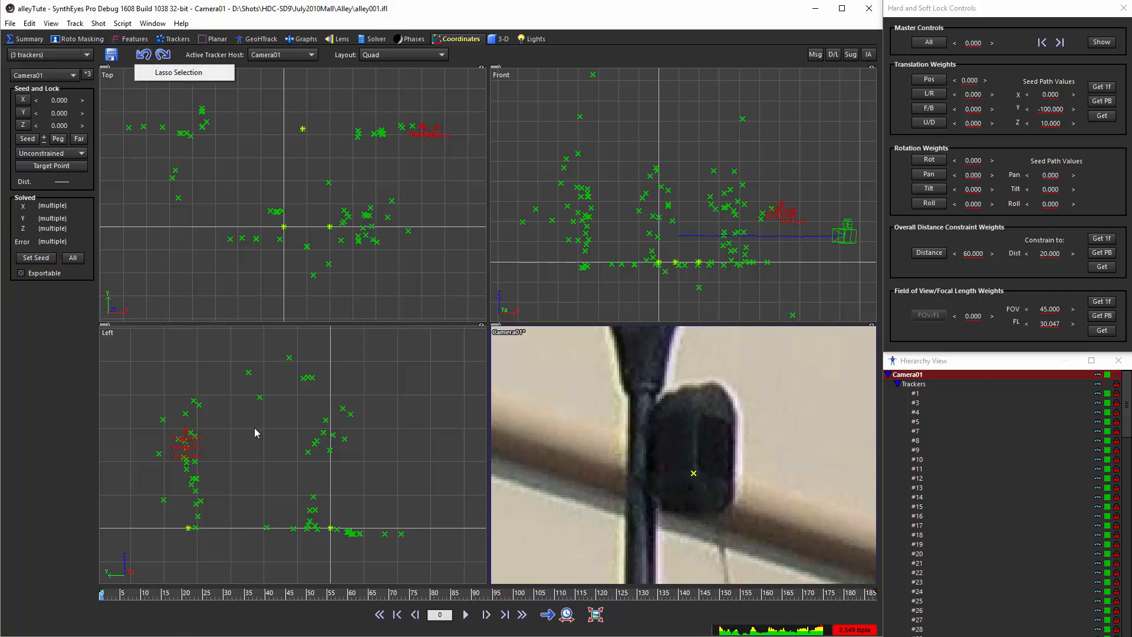
left_click(404, 150)
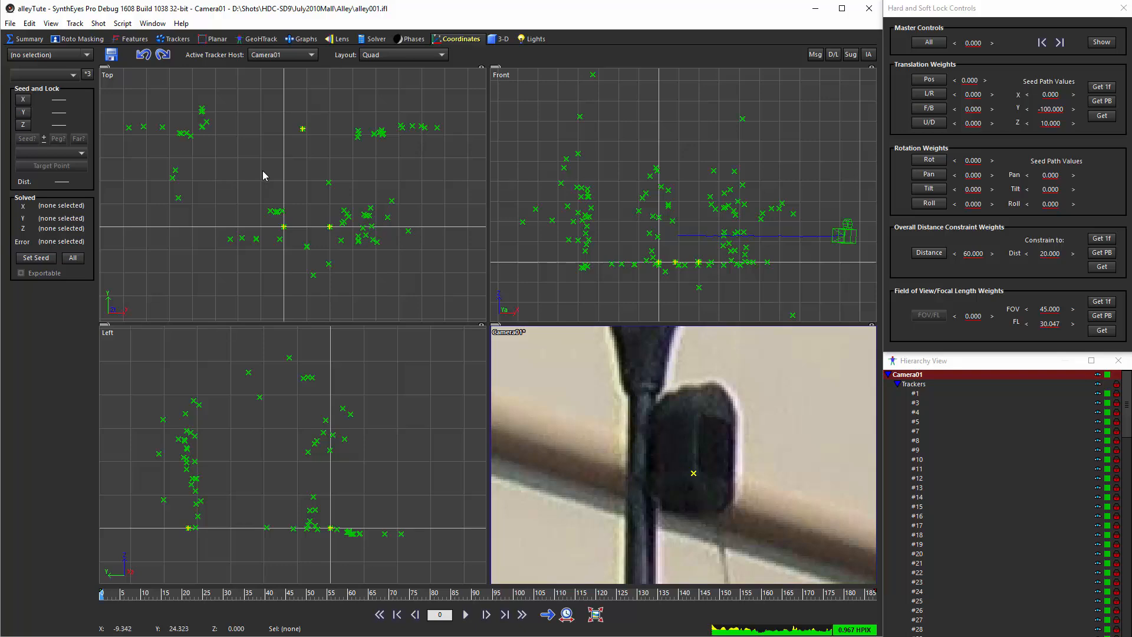
left_click(52, 24)
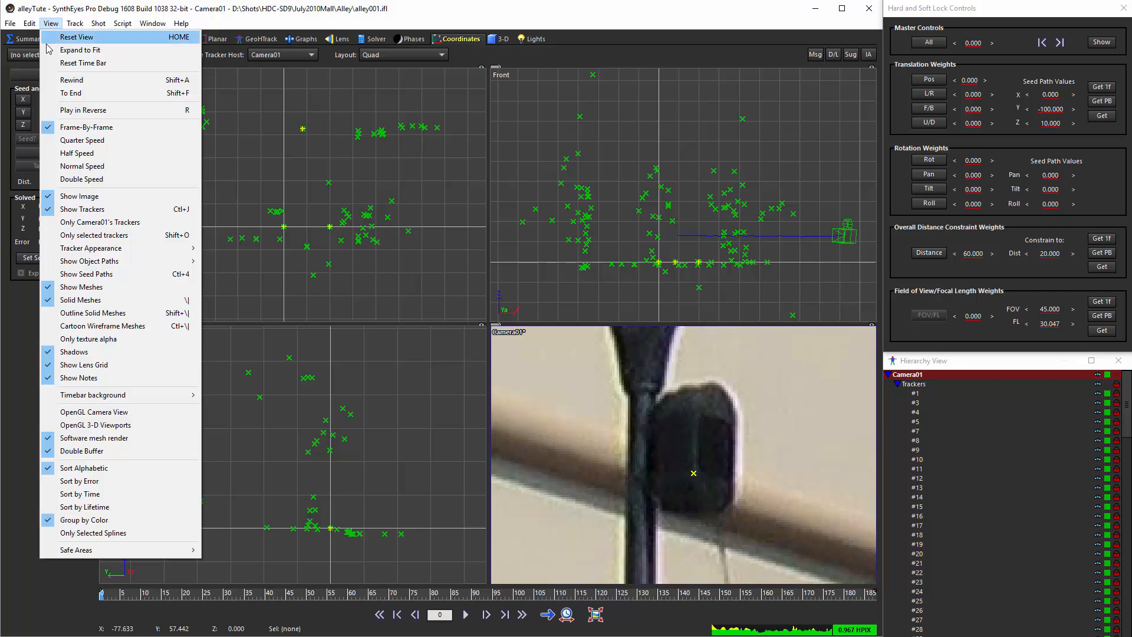
mouse_move(173, 254)
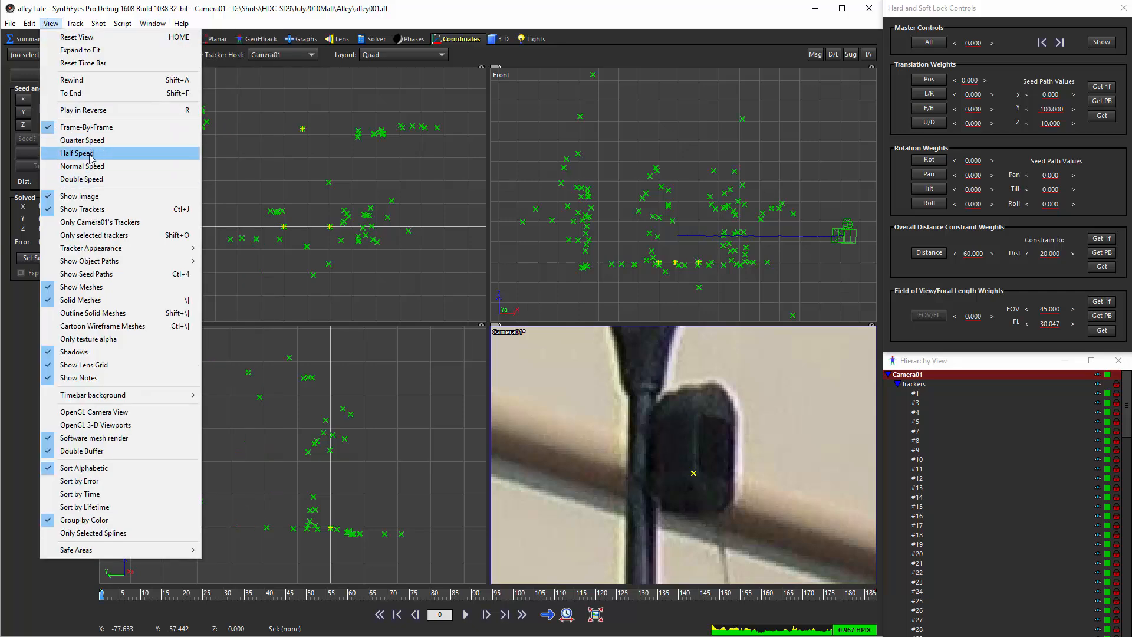
left_click(253, 15)
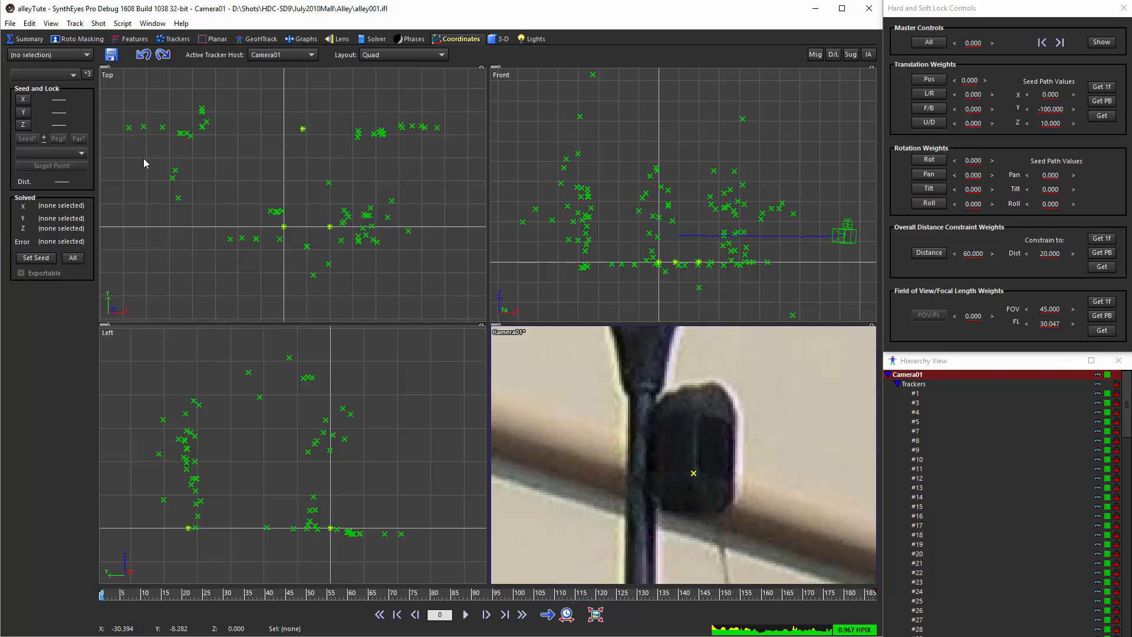
Open the preferences to review the Appearance settings and close them without changing anything
left_click(29, 23)
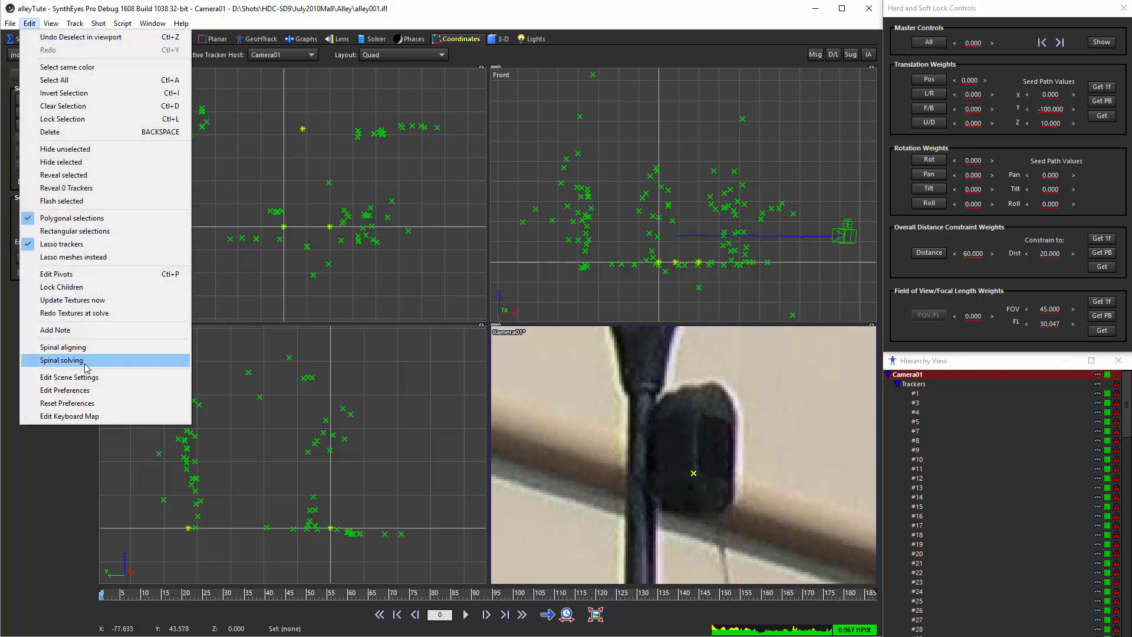
left_click(83, 389)
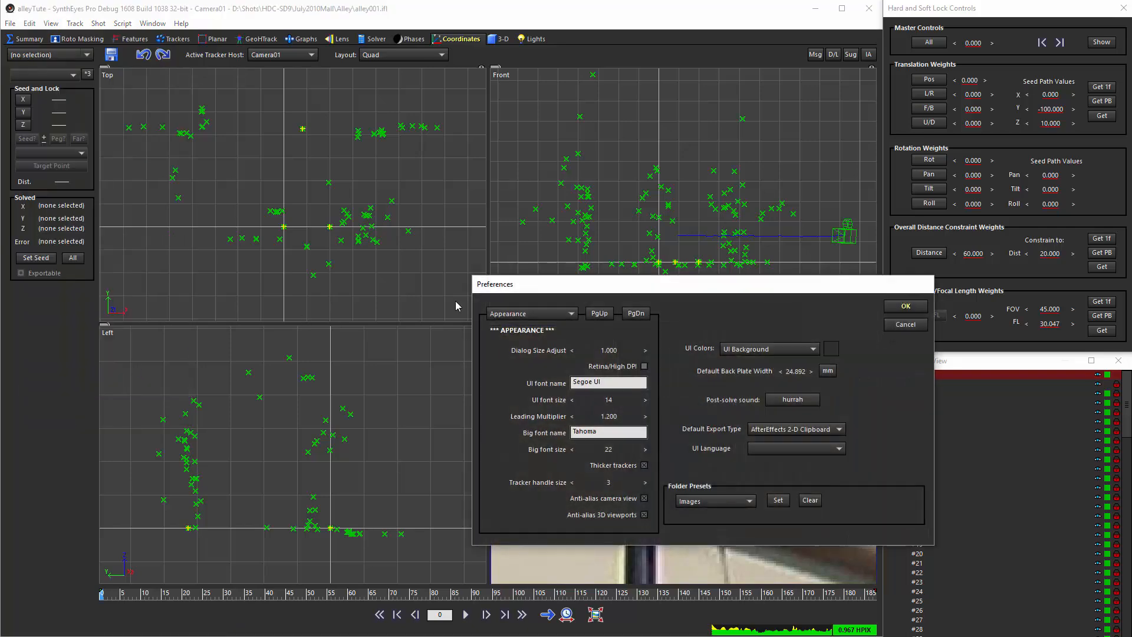
left_click(904, 324)
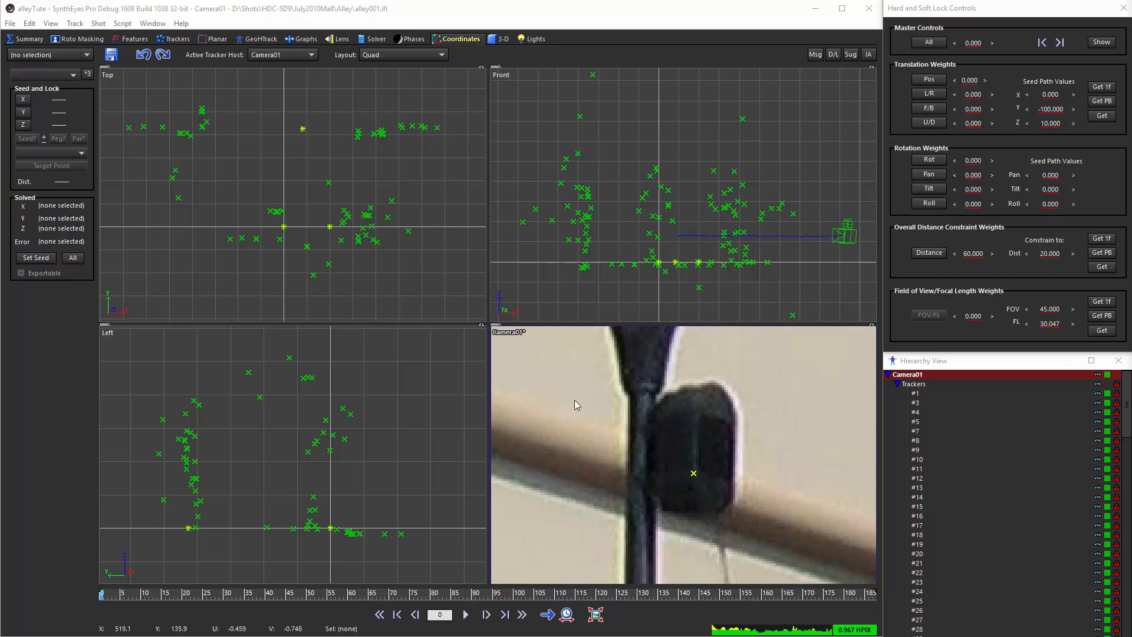
Pan the Camera view slightly around the dark box and zoom the Top view out and back in
left_click(626, 432)
middle_click_drag(626, 433, 604, 434)
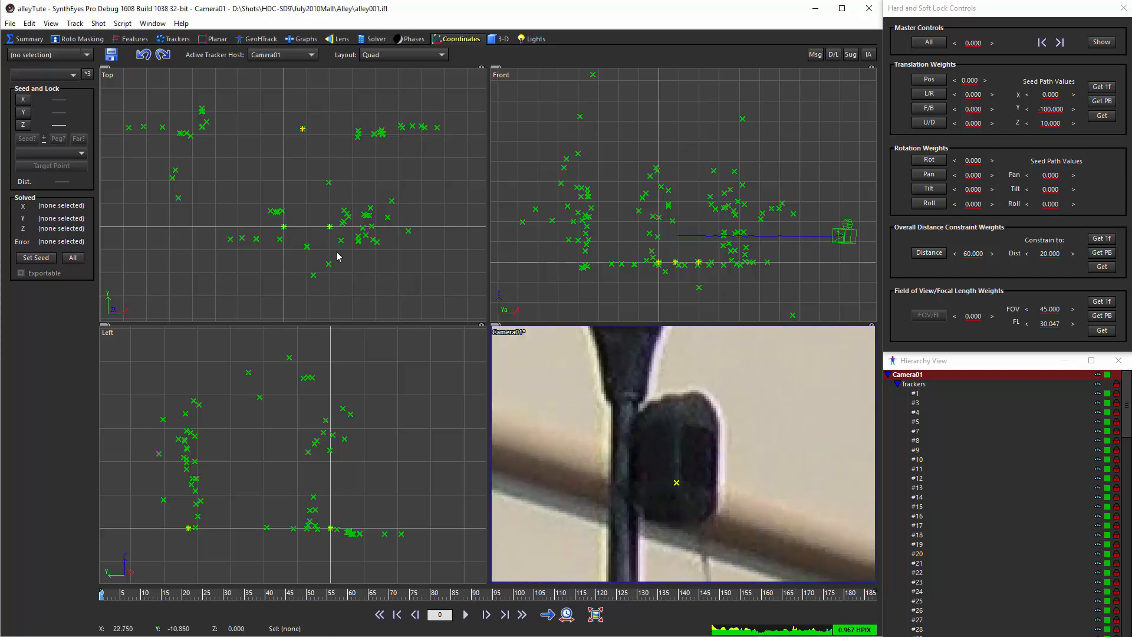
scroll(338, 253, "down", 3)
scroll(337, 253, "up", 3)
left_click(52, 24)
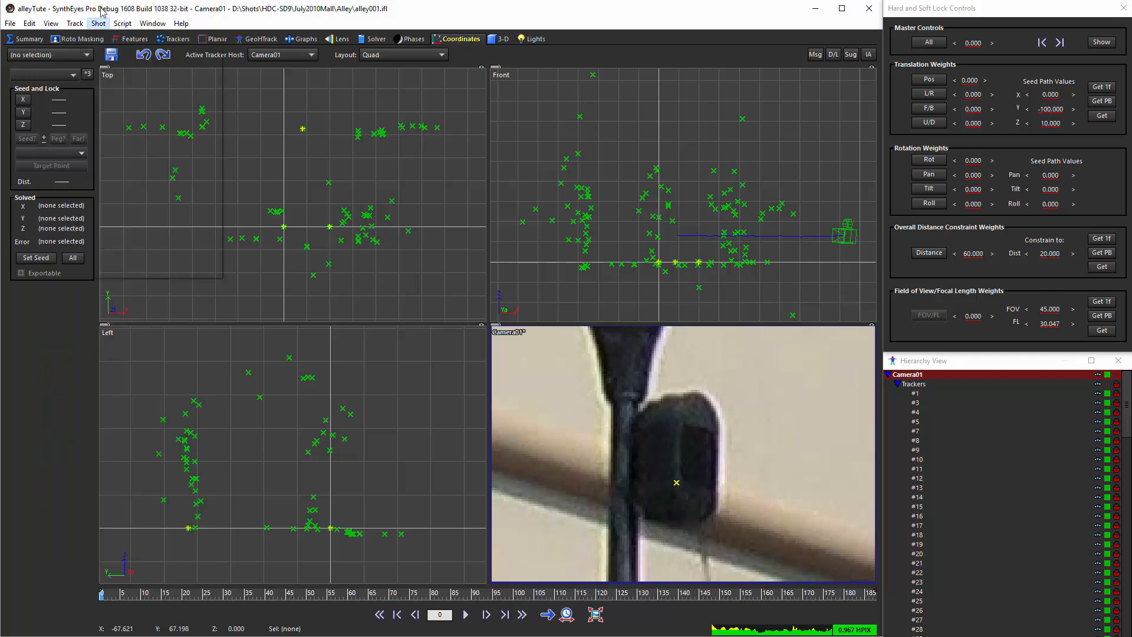
mouse_move(169, 28)
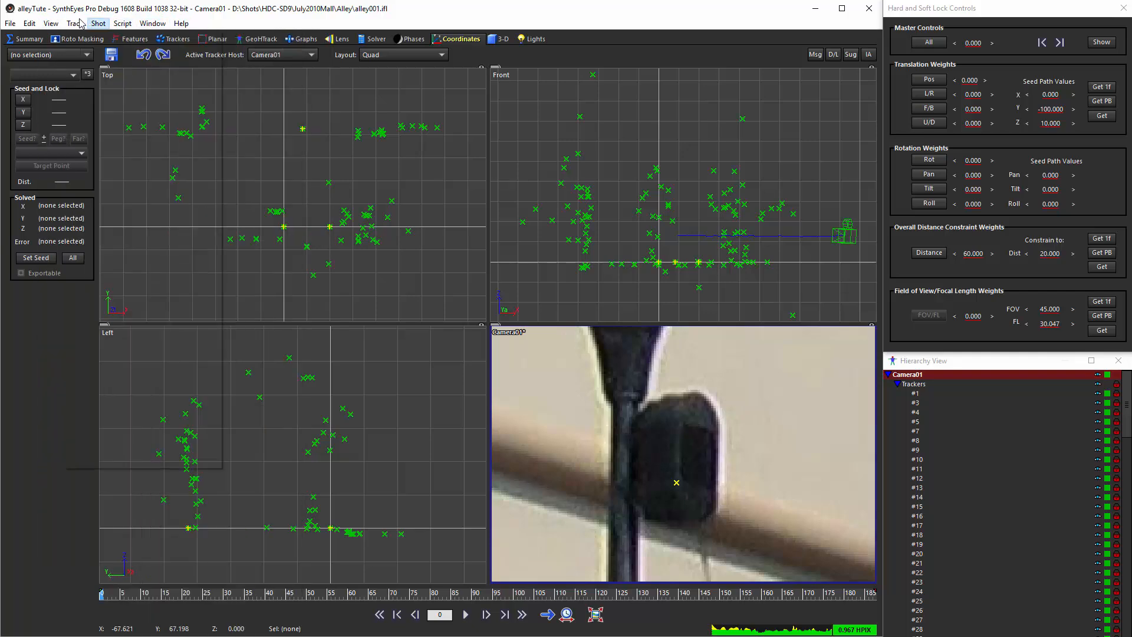
mouse_move(15, 27)
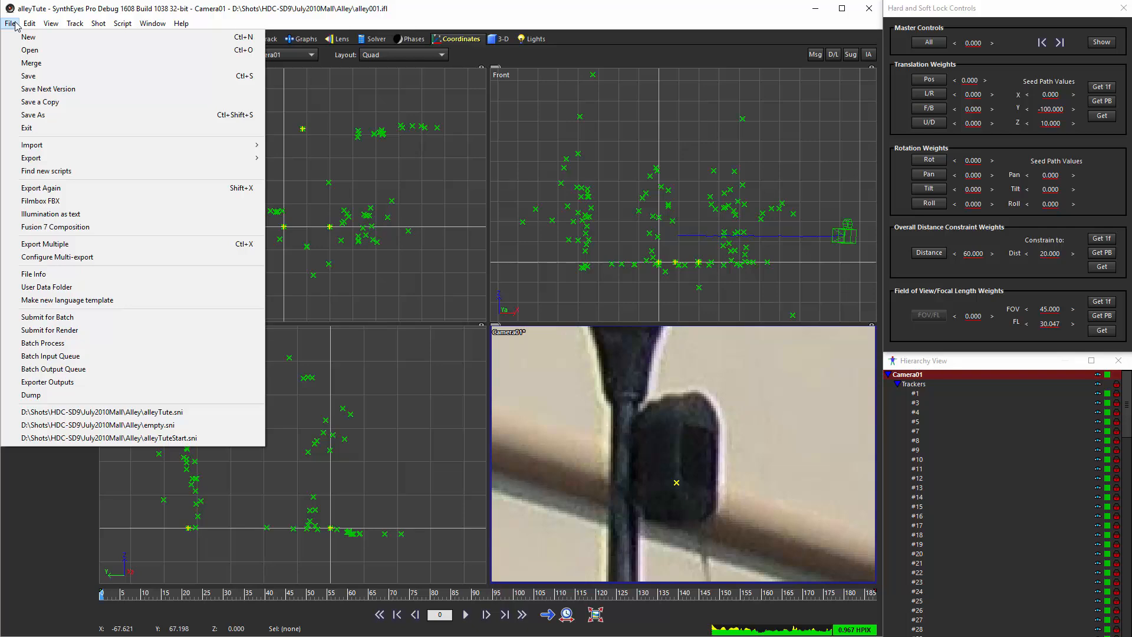
mouse_move(73, 28)
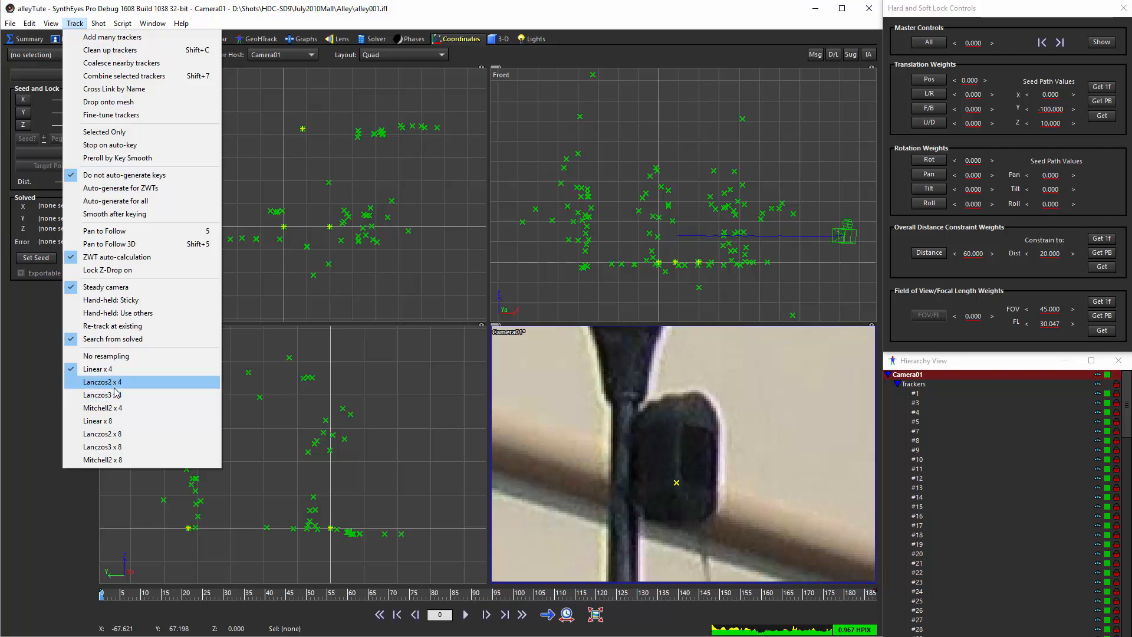
left_click(373, 23)
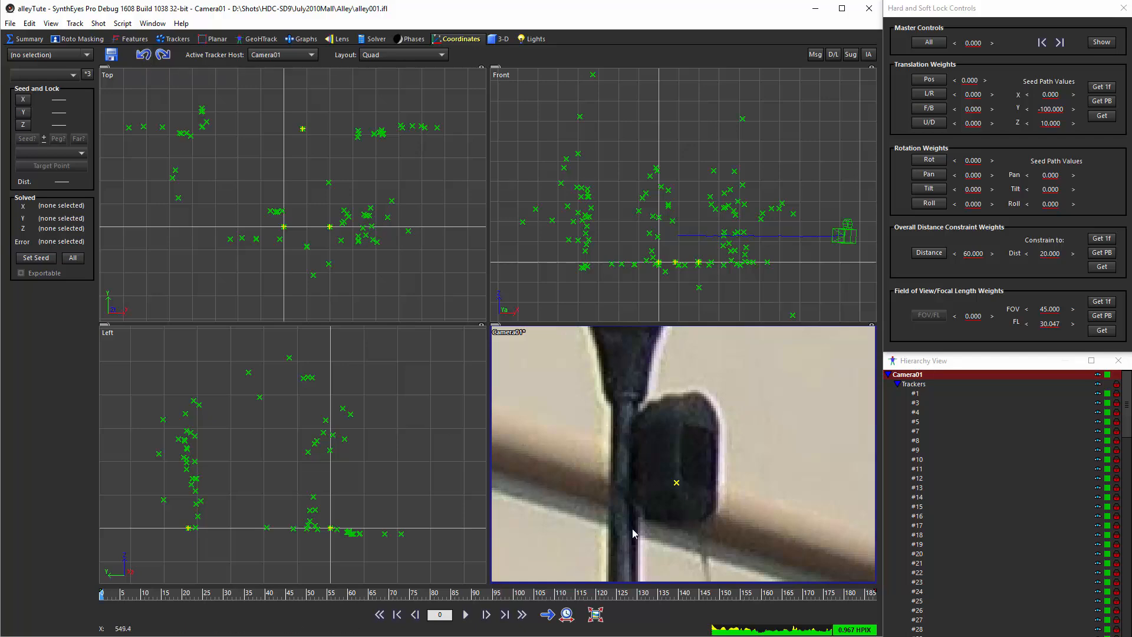
Open the Graphs room, expand Tracker1 and enlarge the vertical scale of its U. Vel and V. Vel curves
left_click(303, 39)
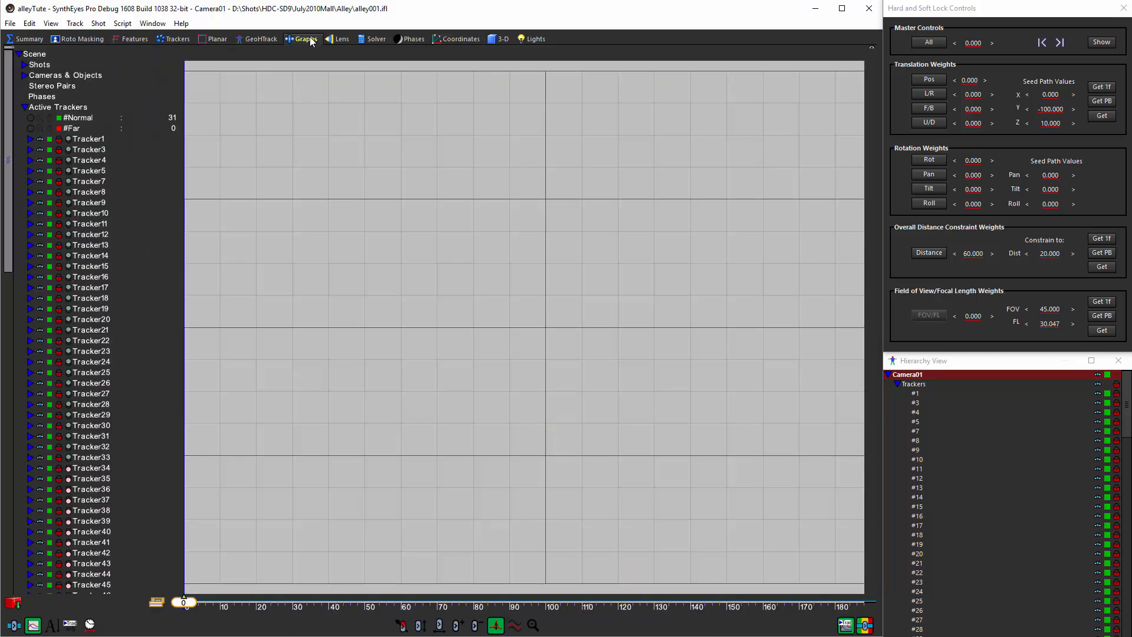
left_click(30, 139)
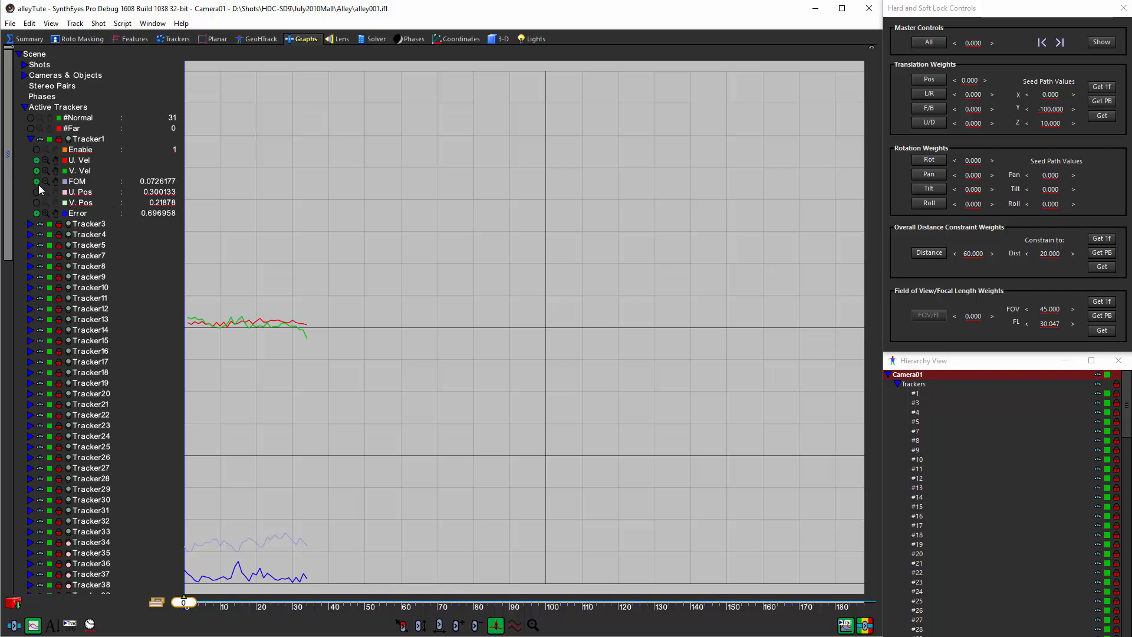
left_click_drag(45, 172, 51, 386)
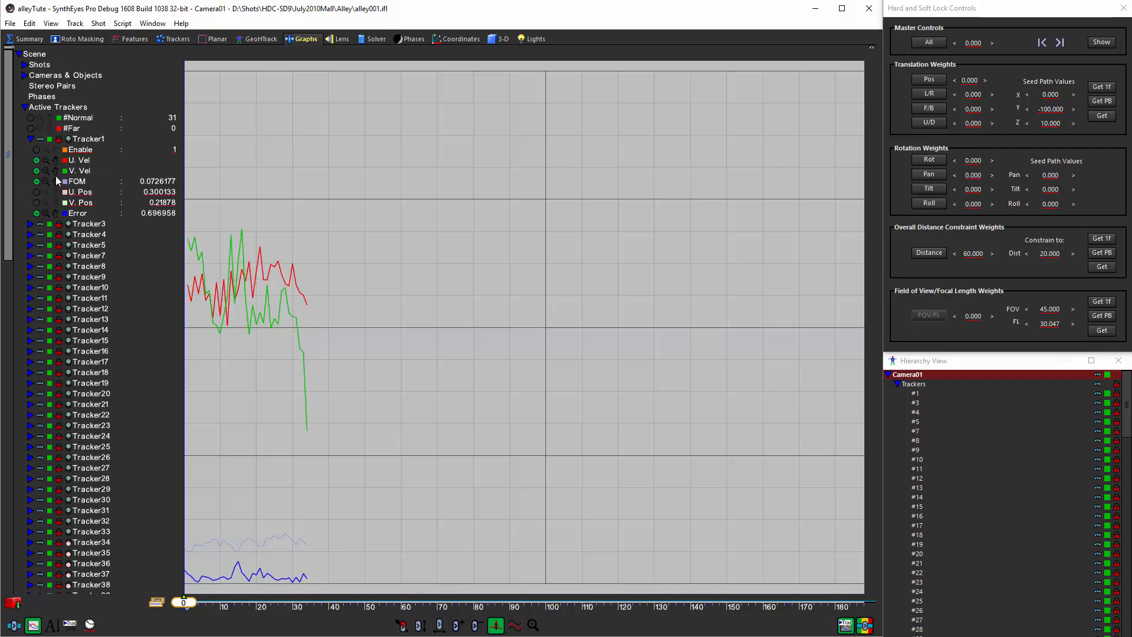
Shift Tracker1's V. Vel curve down and its U. Vel curve up, and expand the Cameras & Objects branch
left_click_drag(54, 172, 54, 300)
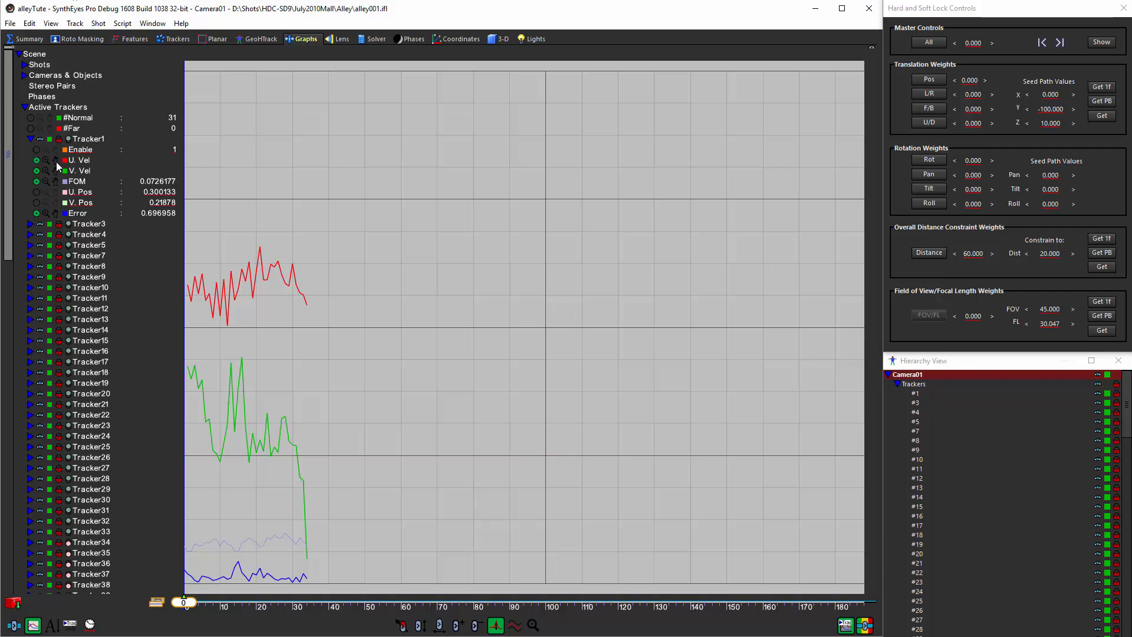
left_click_drag(55, 161, 56, 34)
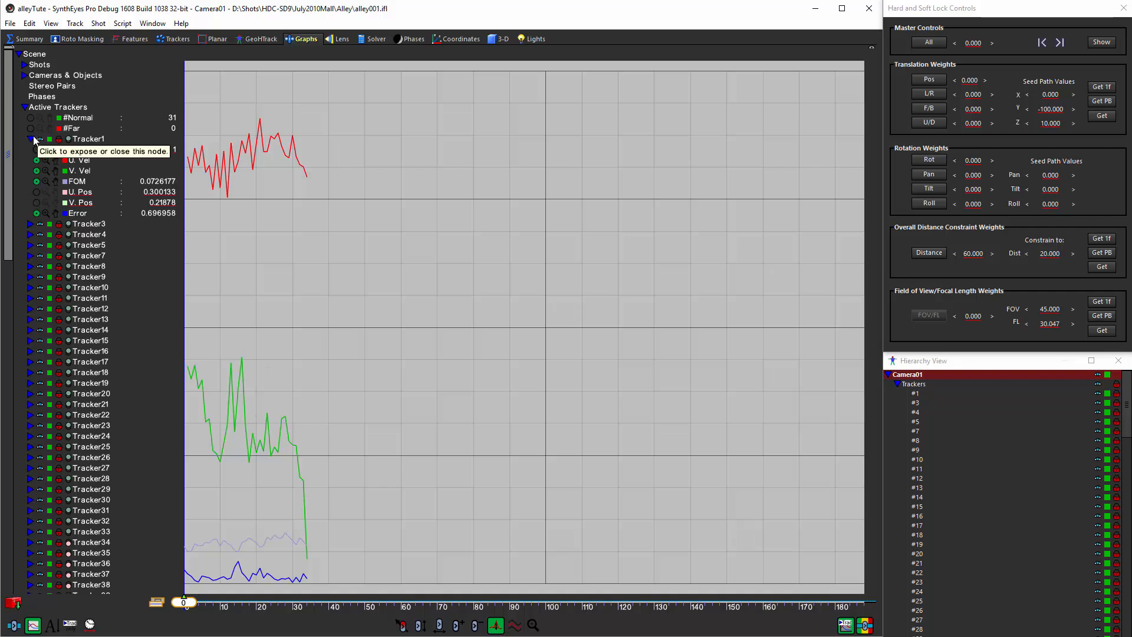
left_click(24, 75)
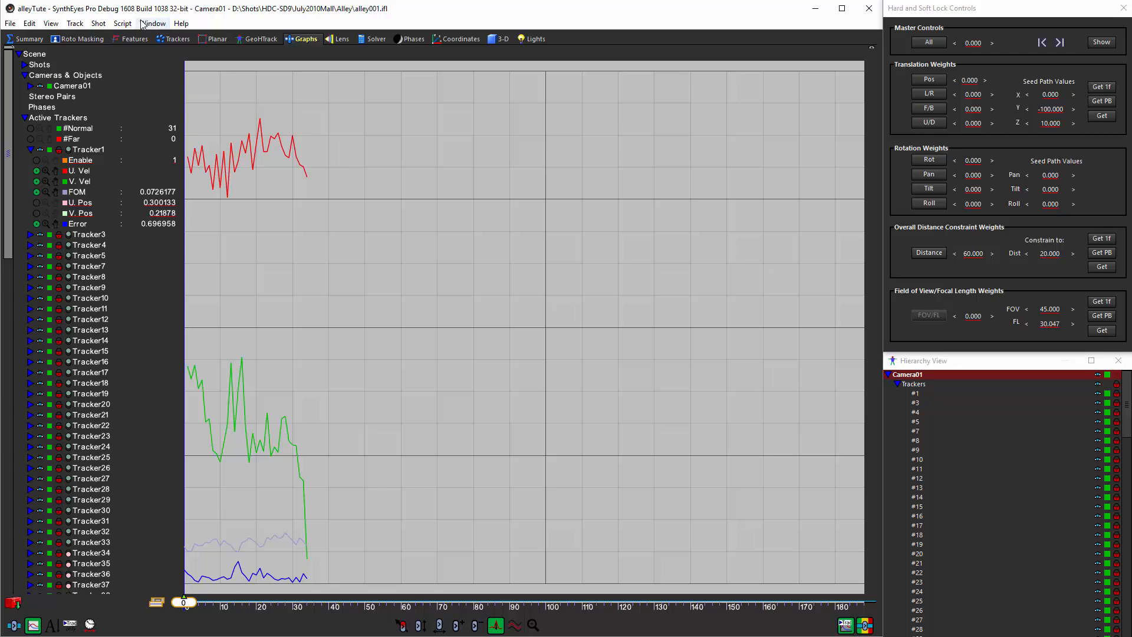
Switch to empty.sni and reopen alleyTute.sni to check its saved graph curves and expanded branches
left_click(10, 24)
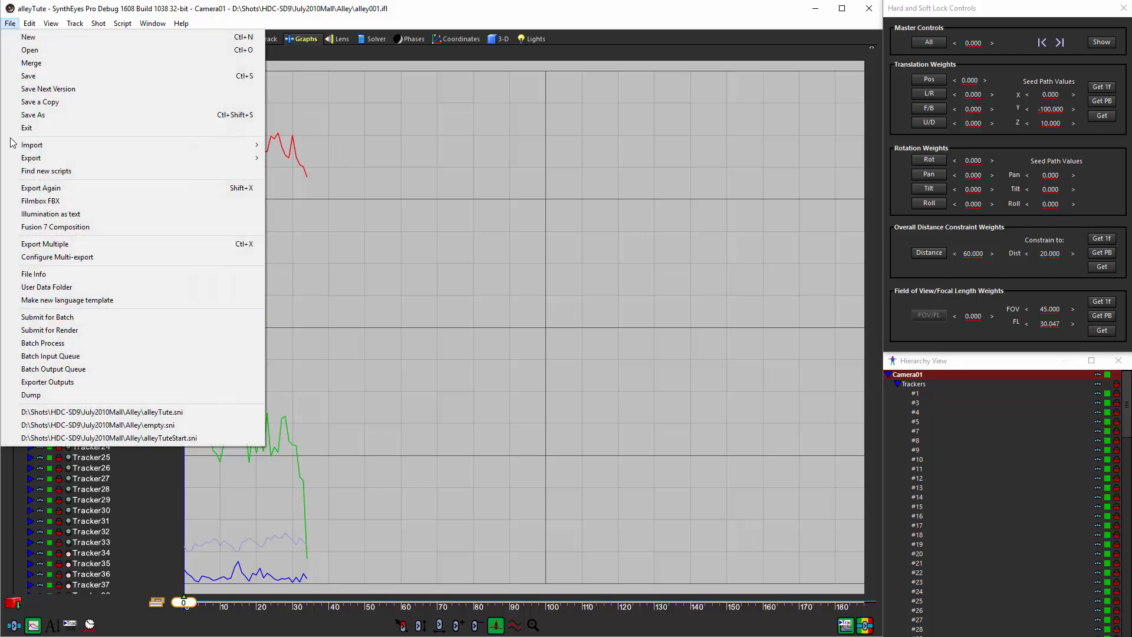
left_click(75, 425)
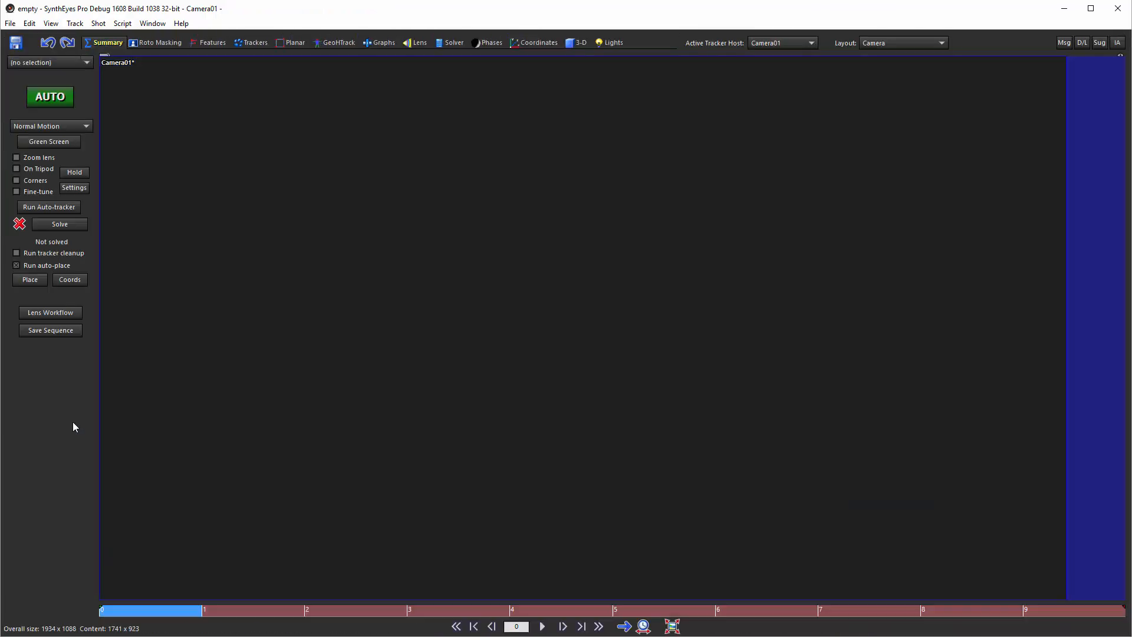
left_click(10, 23)
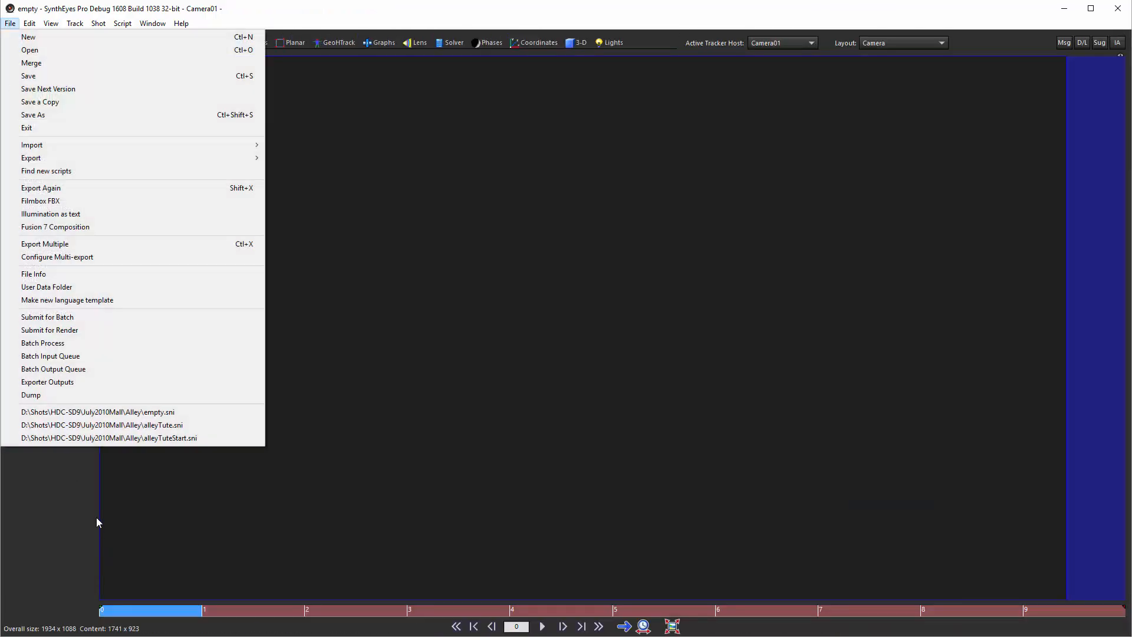
left_click(101, 425)
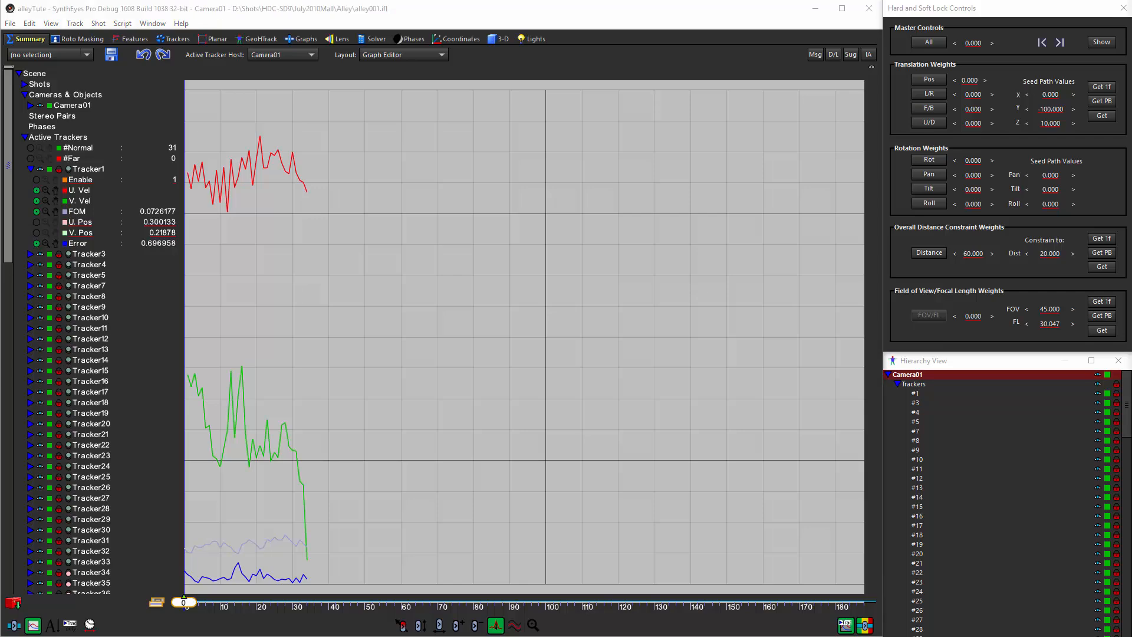
Open the Trackers room and review which panels and floating windows are enabled
left_click(176, 39)
left_click(75, 23)
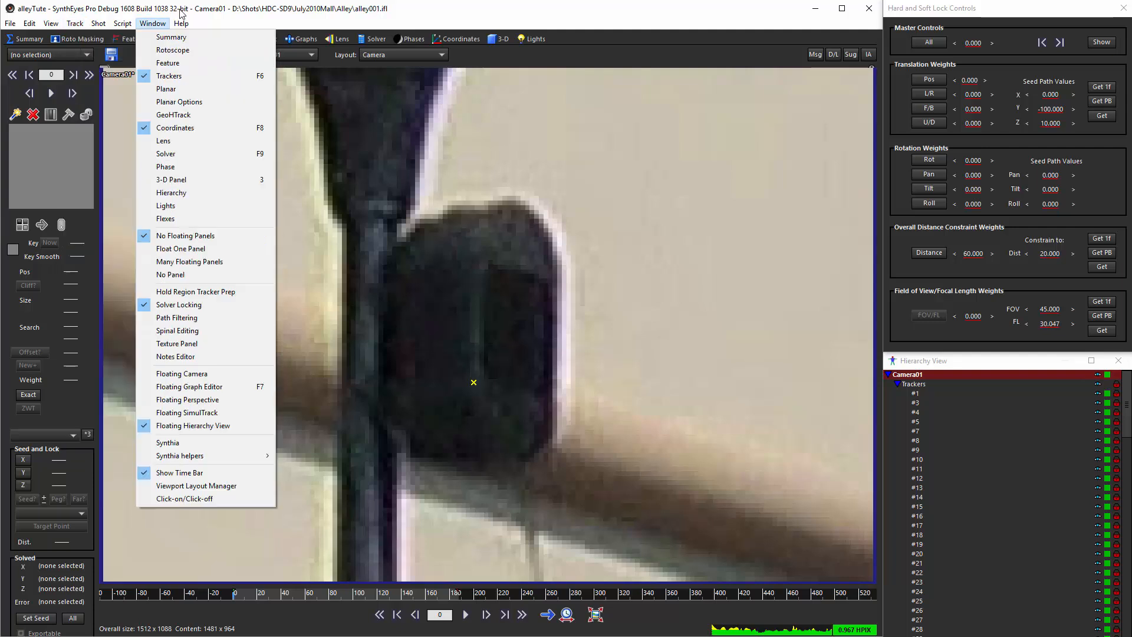
left_click(181, 14)
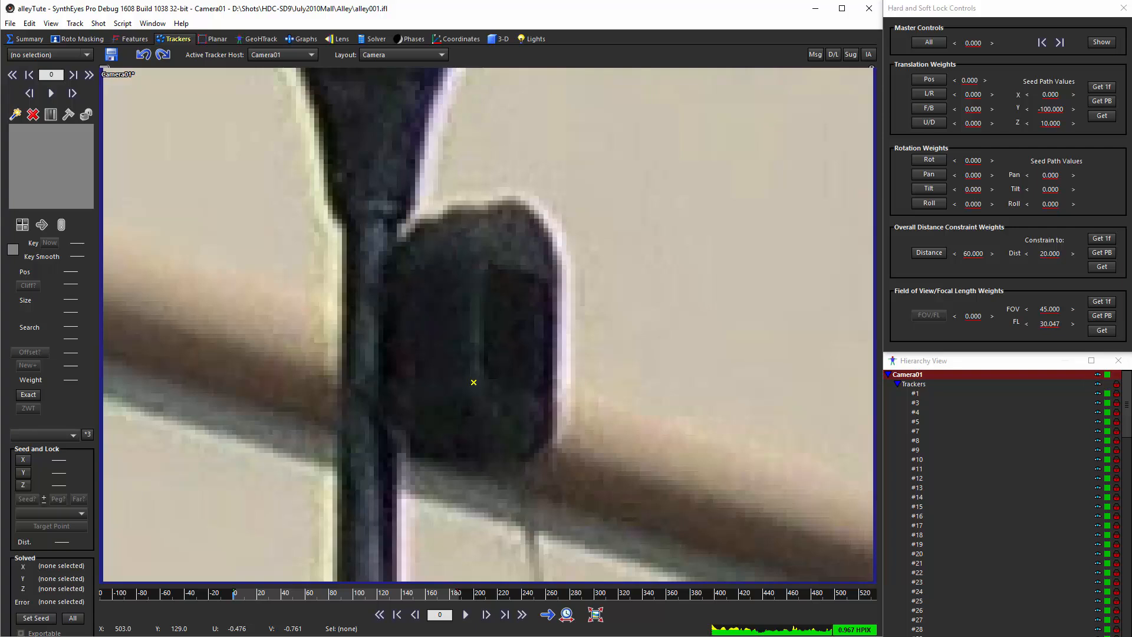
left_click(123, 25)
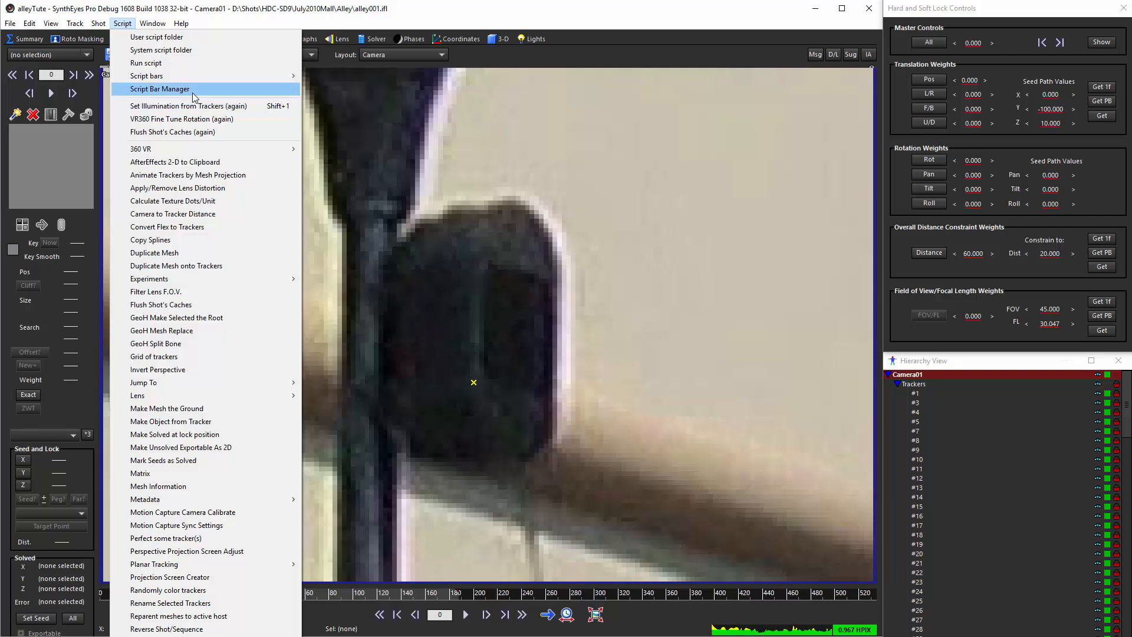
left_click(353, 20)
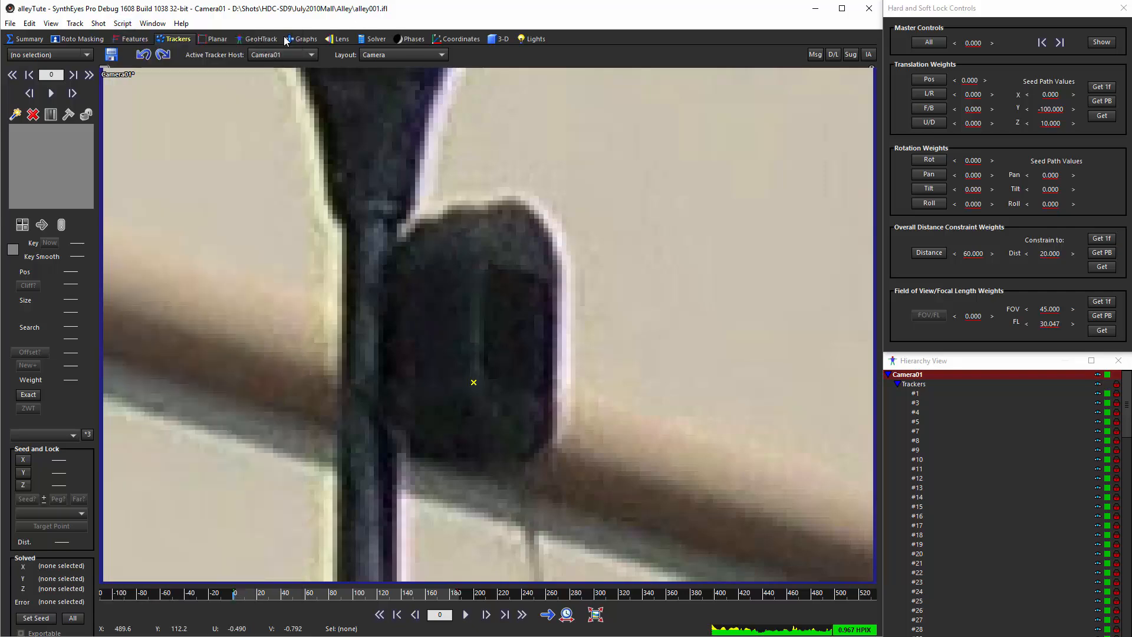
In the GeoHTrack room's perspective view, shift the Mode toolbar up and inward and display the View toolbar near the view's right edge
left_click(253, 40)
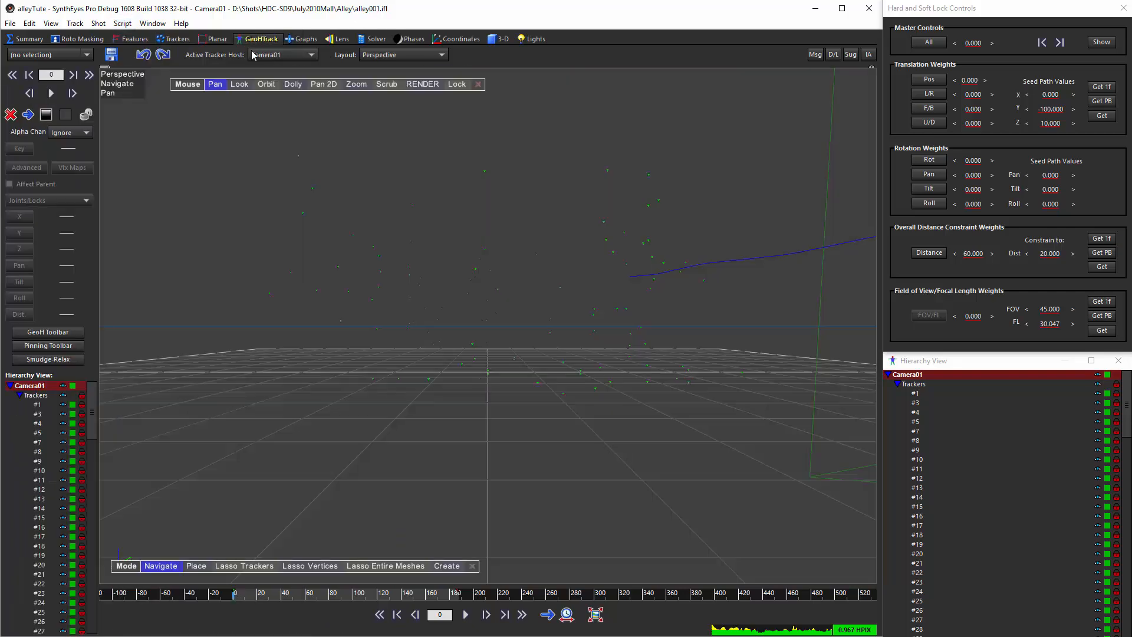
mouse_move(120, 570)
left_mouse_down()
mouse_move(147, 521)
mouse_move(207, 480)
left_mouse_up()
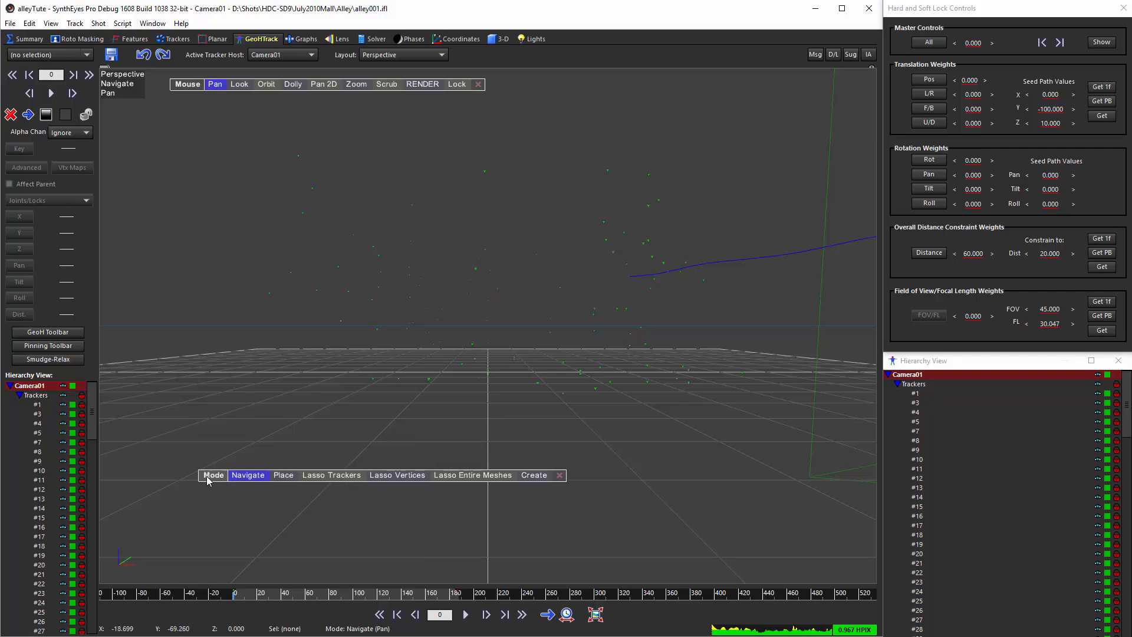
right_click(319, 423)
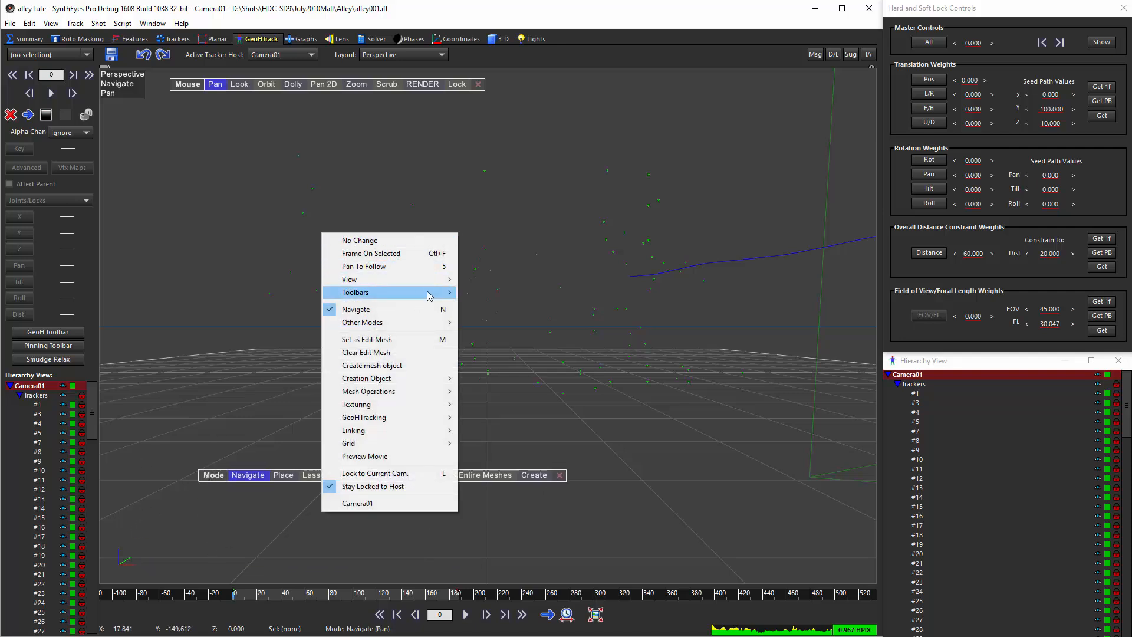
mouse_move(430, 292)
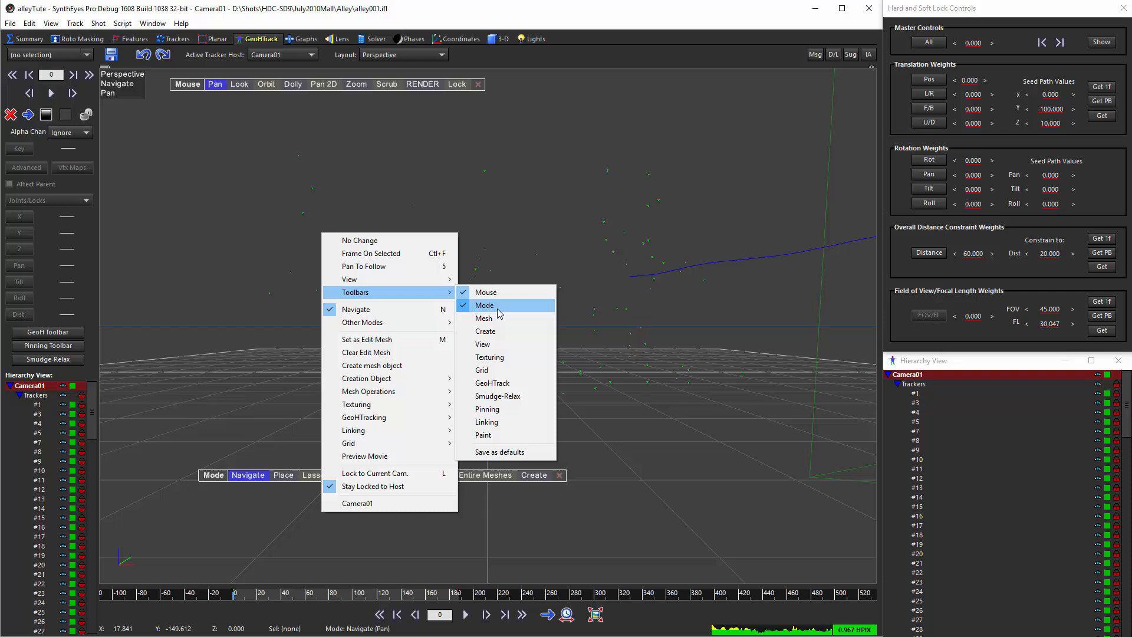
left_click(483, 343)
left_click_drag(276, 167, 761, 129)
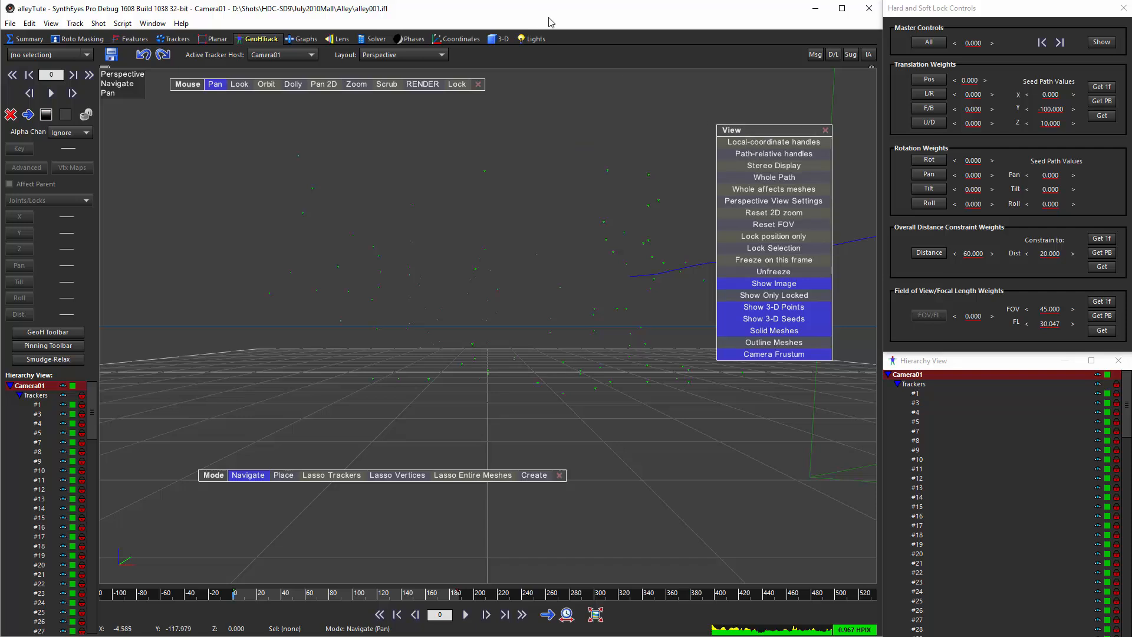
Change the GeoHTrack room's layout to Constrained Pts to view the constrained trackers
left_click(398, 55)
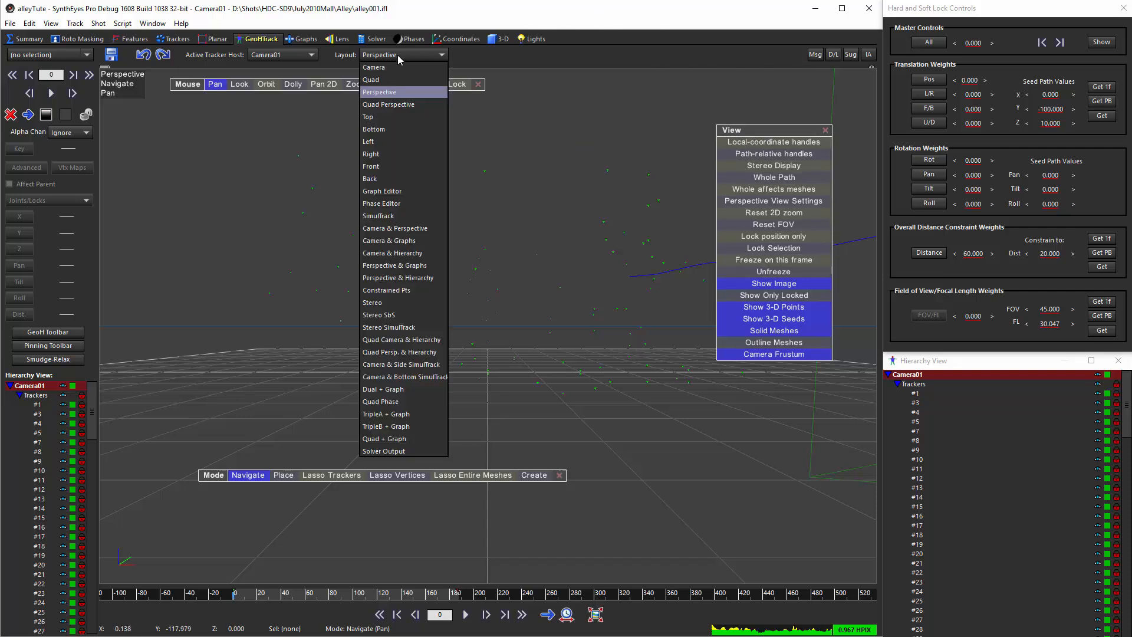
left_click(387, 290)
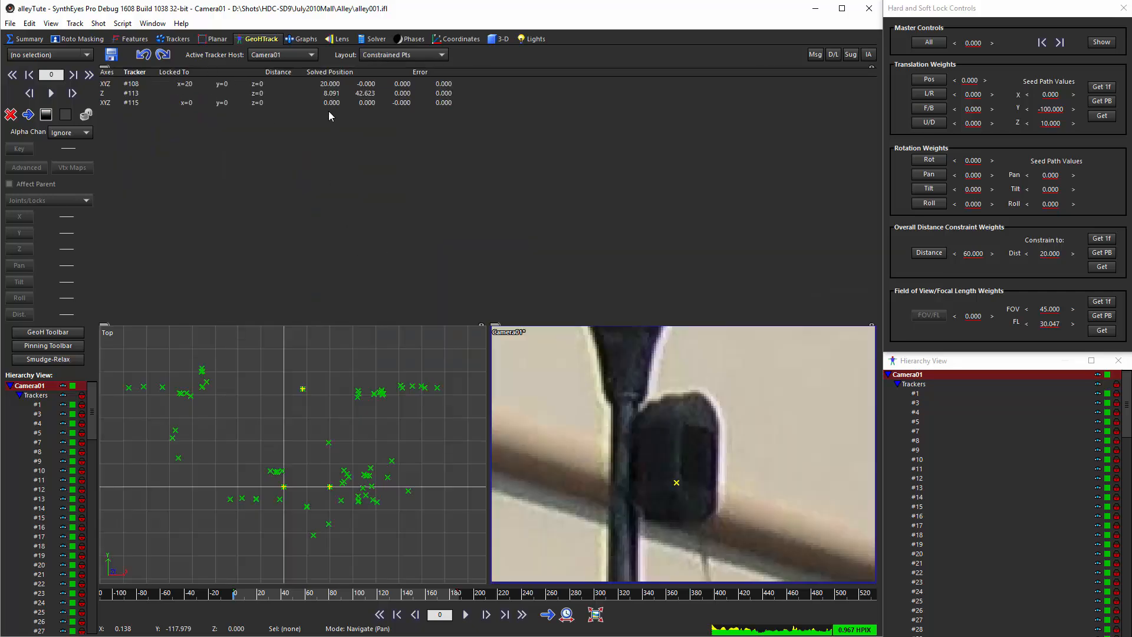
From the Trackers room, inspect the image preparation output page and its Save Sequence settings, and close both dialogs without saving
left_click(175, 38)
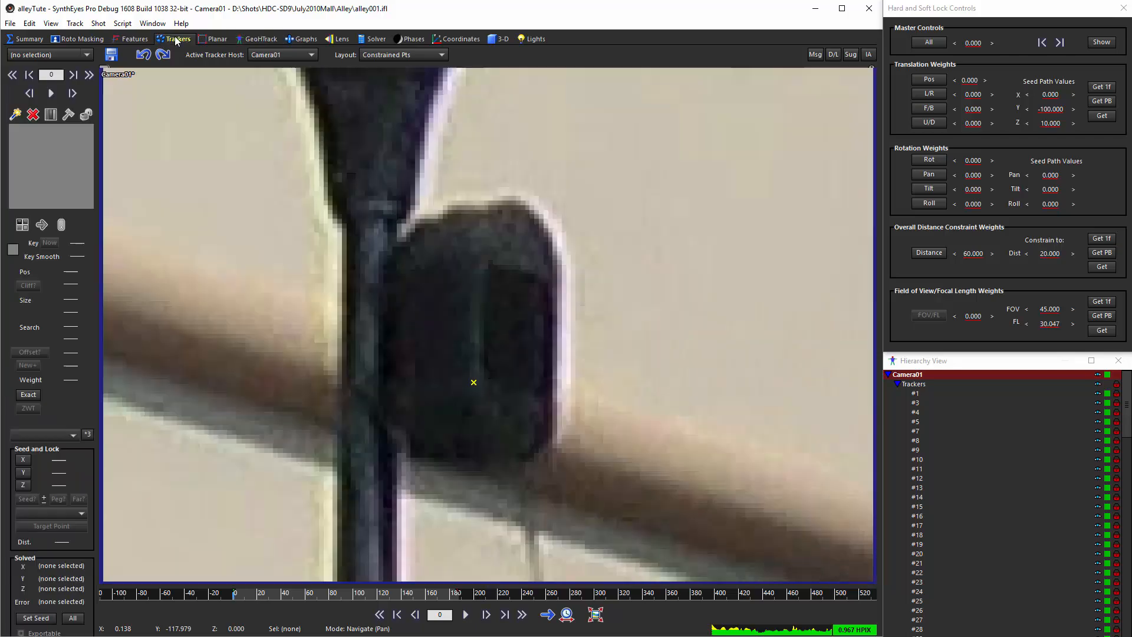
key("shift+p")
left_click(432, 188)
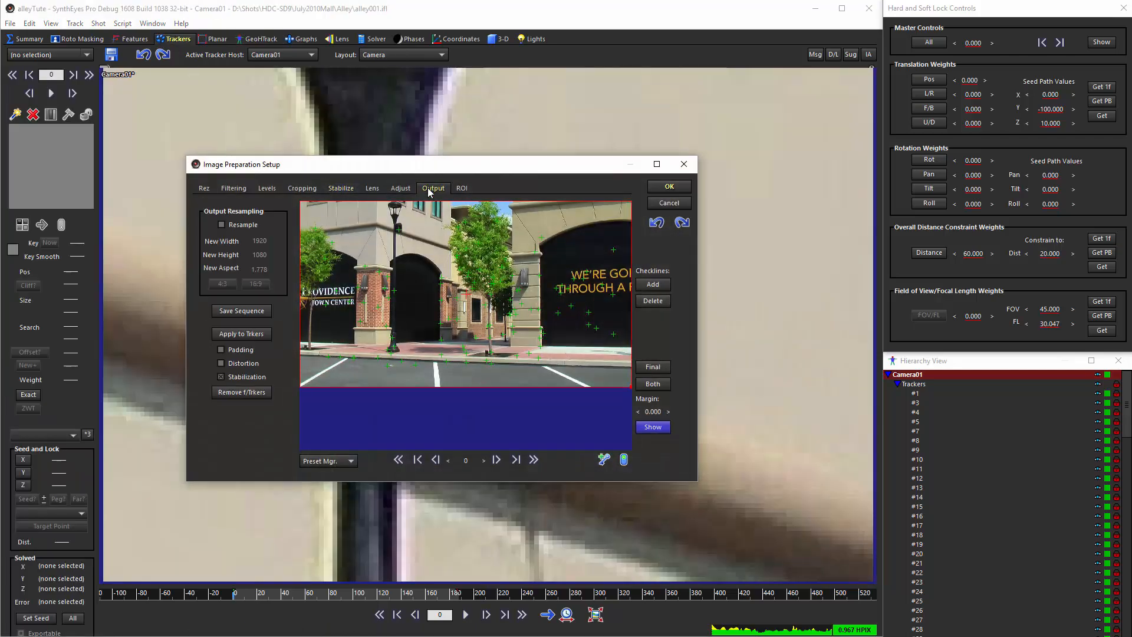
left_click(260, 311)
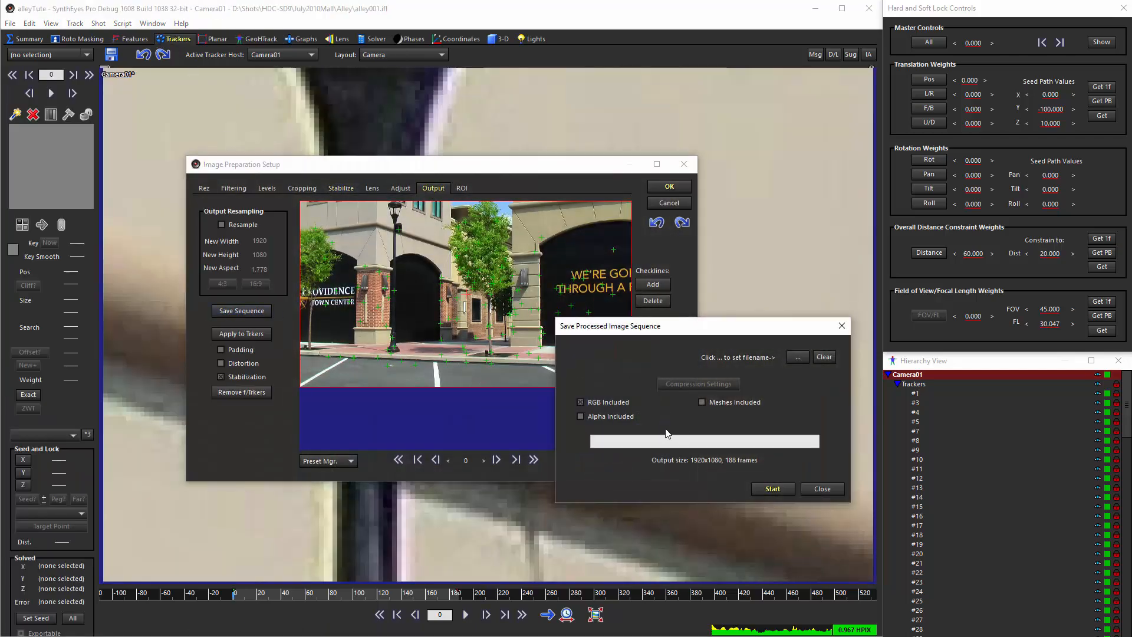
left_click(842, 326)
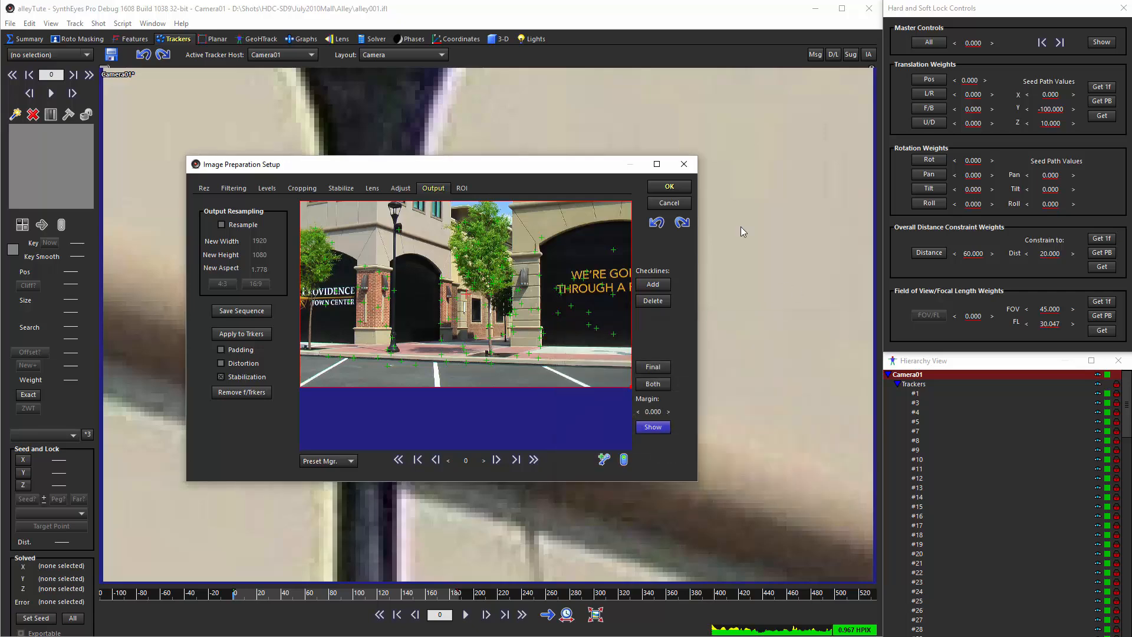
left_click(684, 163)
Return to the GeoHTrack room and inspect the perspective view's Preview Movie settings, leaving them without rendering
left_click(267, 38)
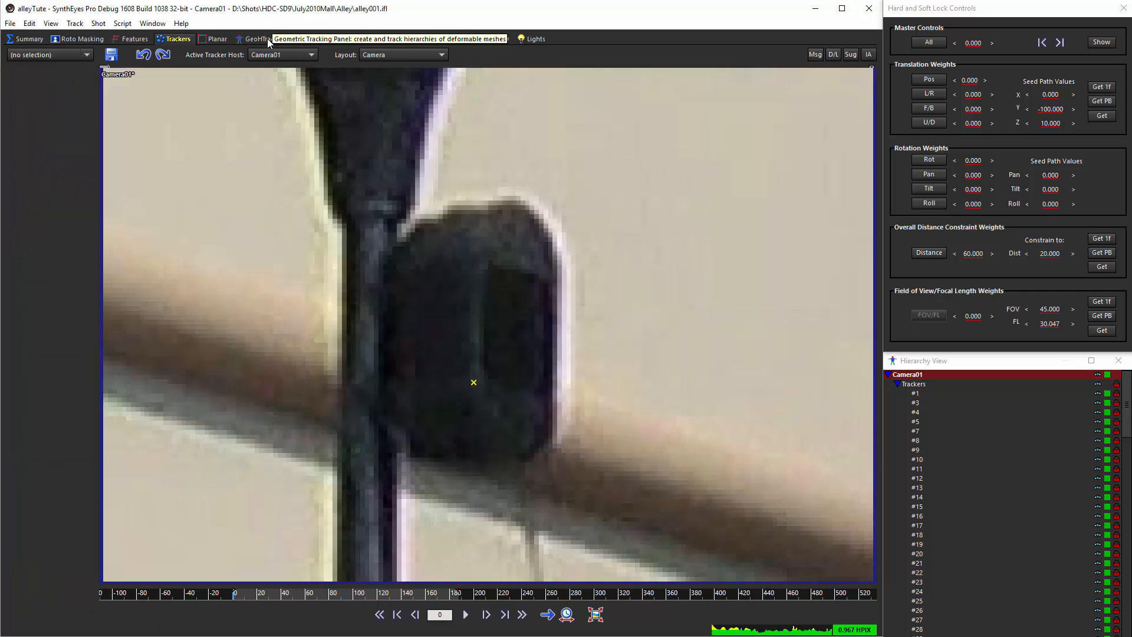
right_click(414, 162)
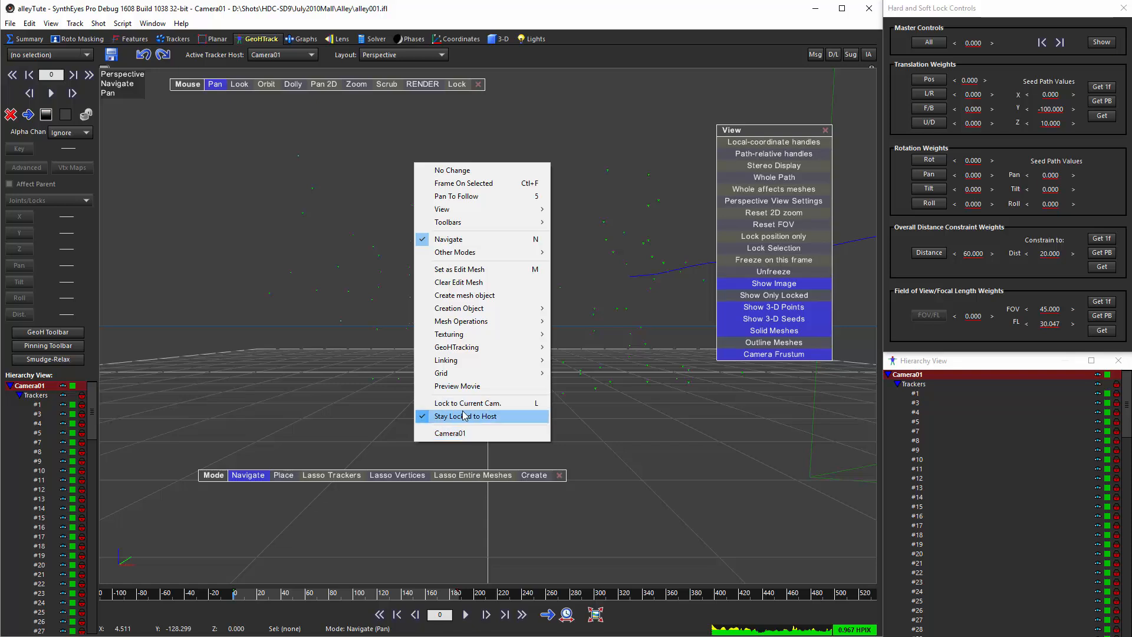
left_click(468, 386)
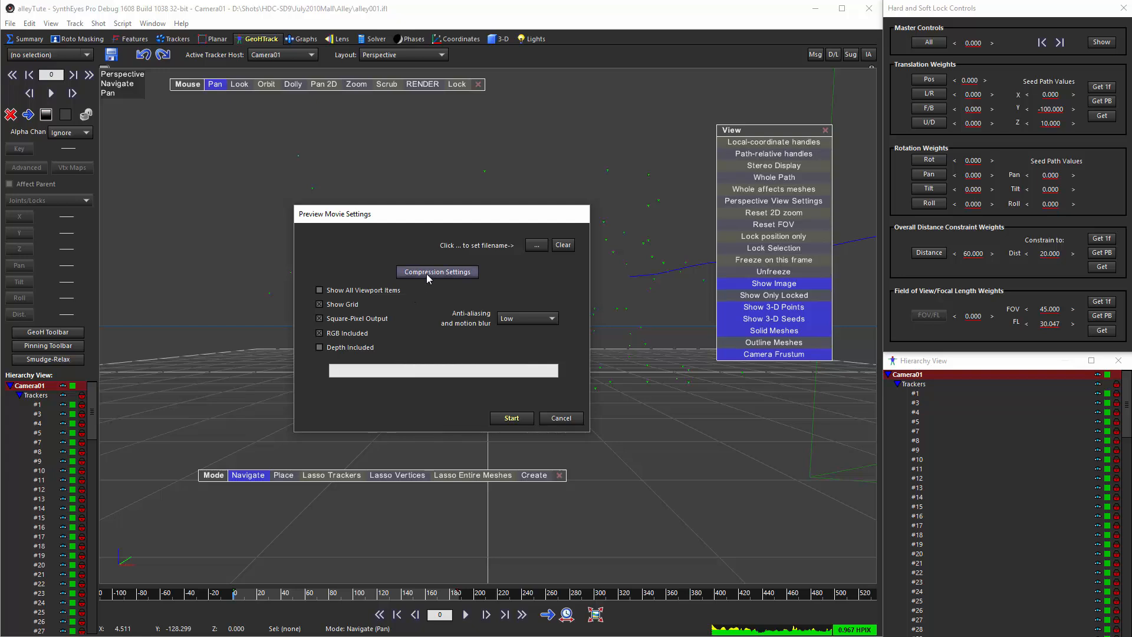
left_click(559, 417)
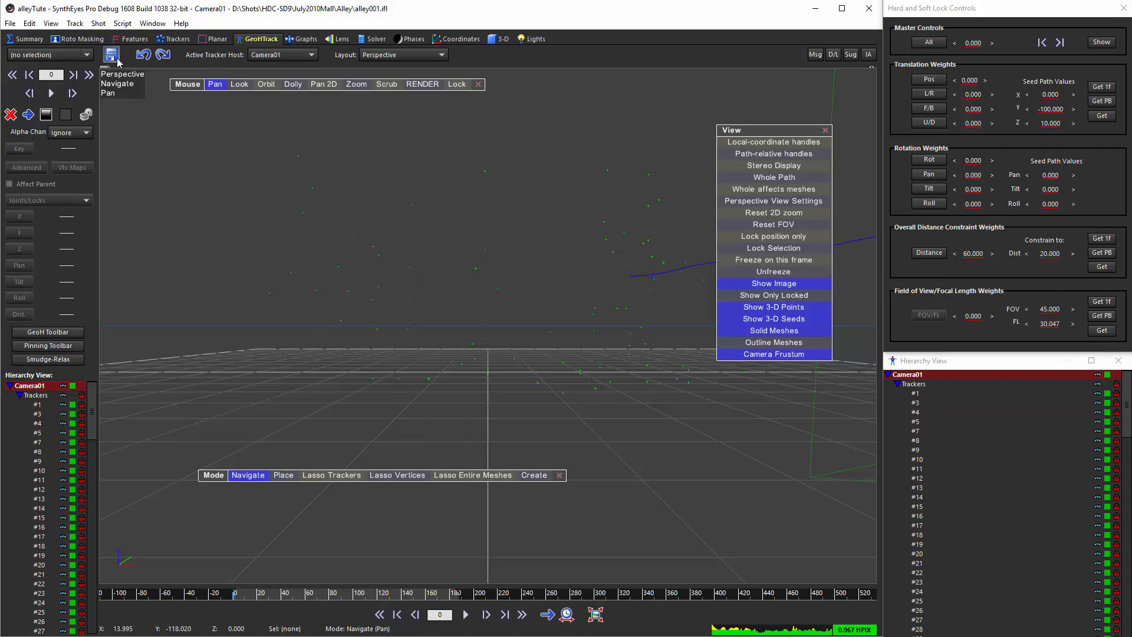
Close the View and Mode toolbars in the perspective view
left_click(825, 130)
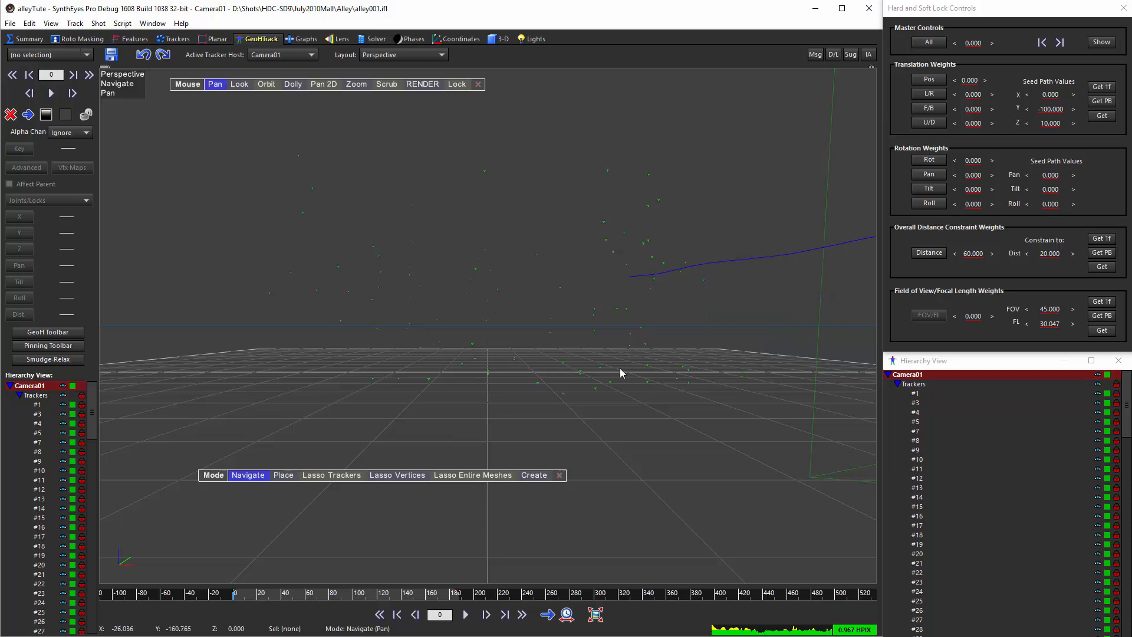
left_click(559, 475)
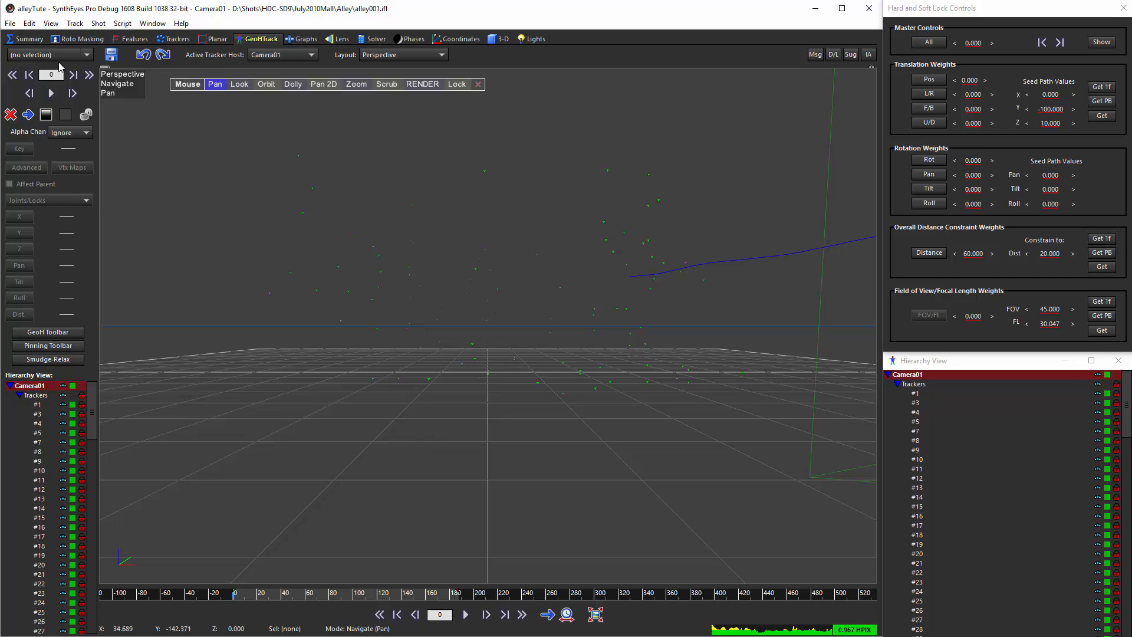
Open the File Open section of the preferences and review the load choices for Placements and Settings
left_click(29, 24)
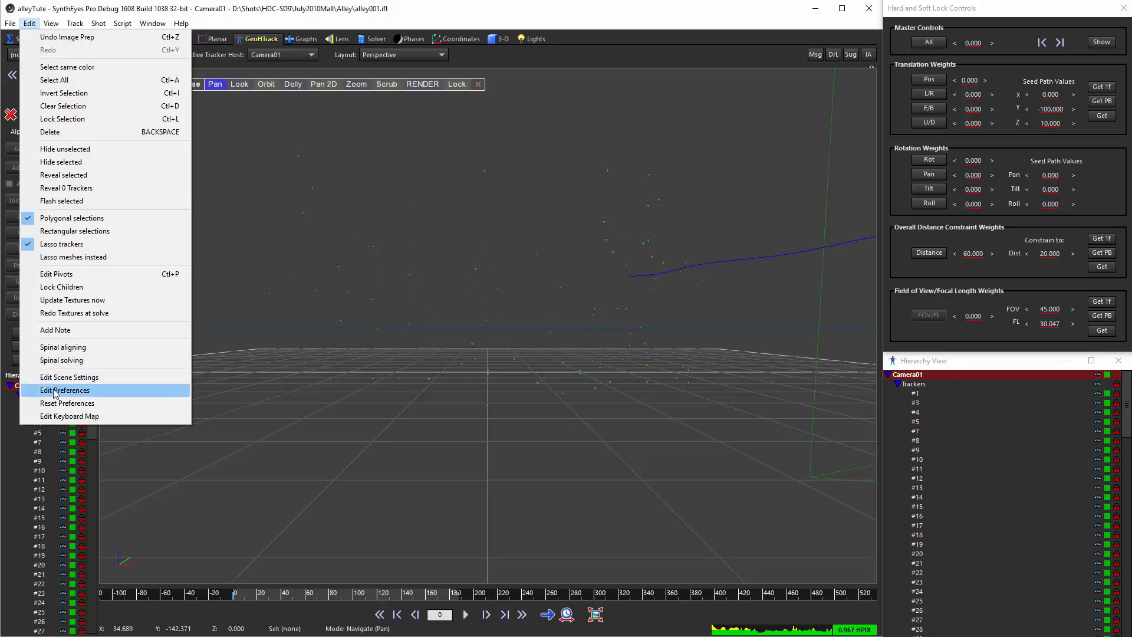
left_click(56, 391)
left_click(518, 316)
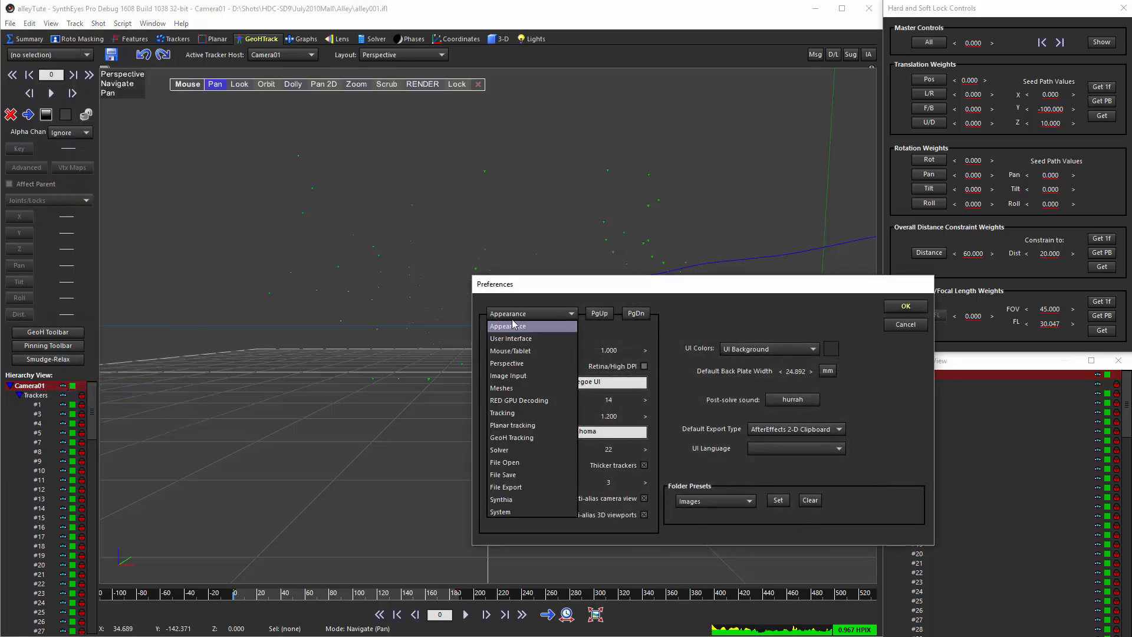
left_click(495, 463)
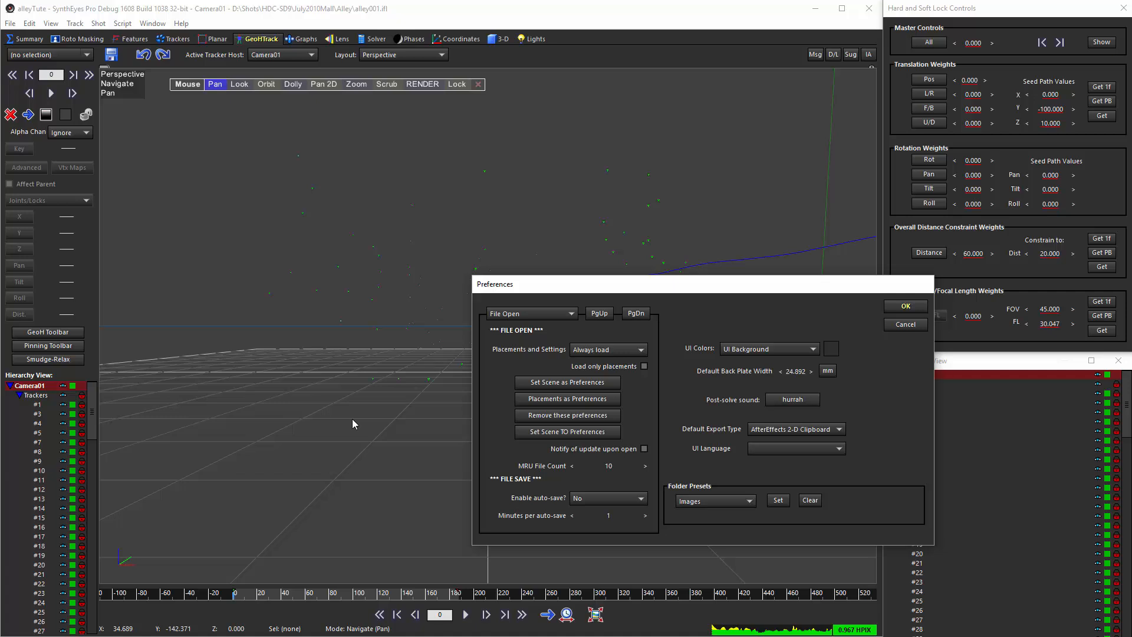
left_click(619, 350)
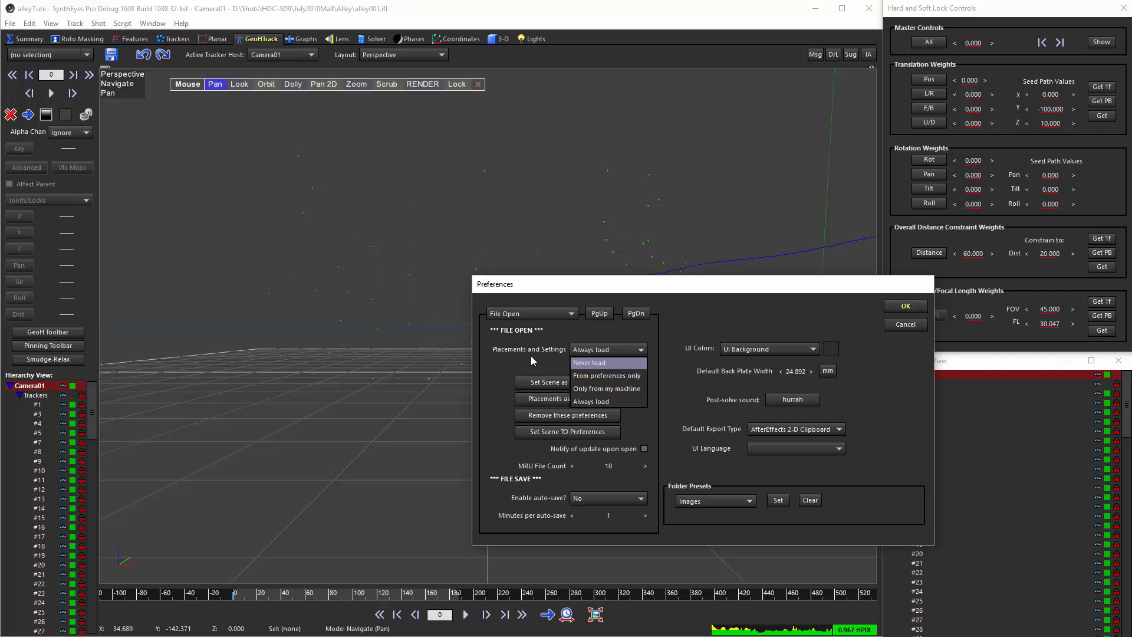
left_click(498, 419)
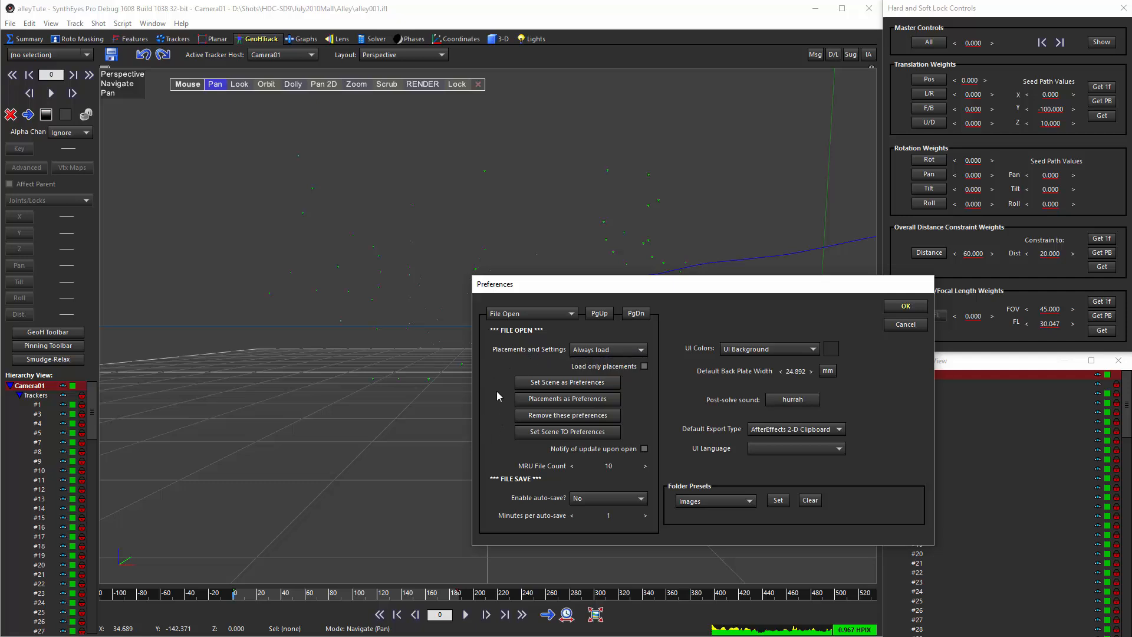